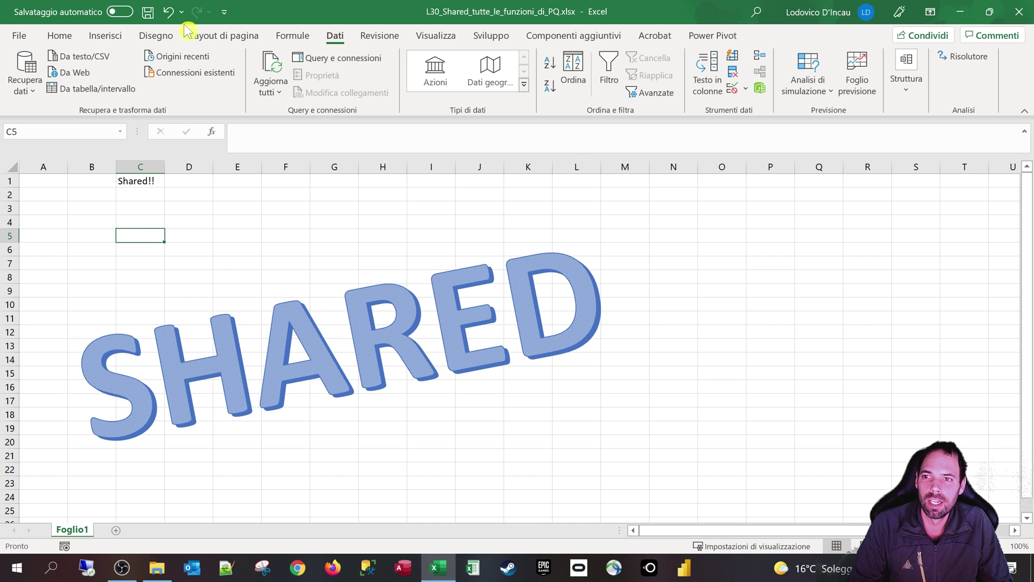
Type =DESTRA(C1;3) directly into cell C5.
left_click(252, 149)
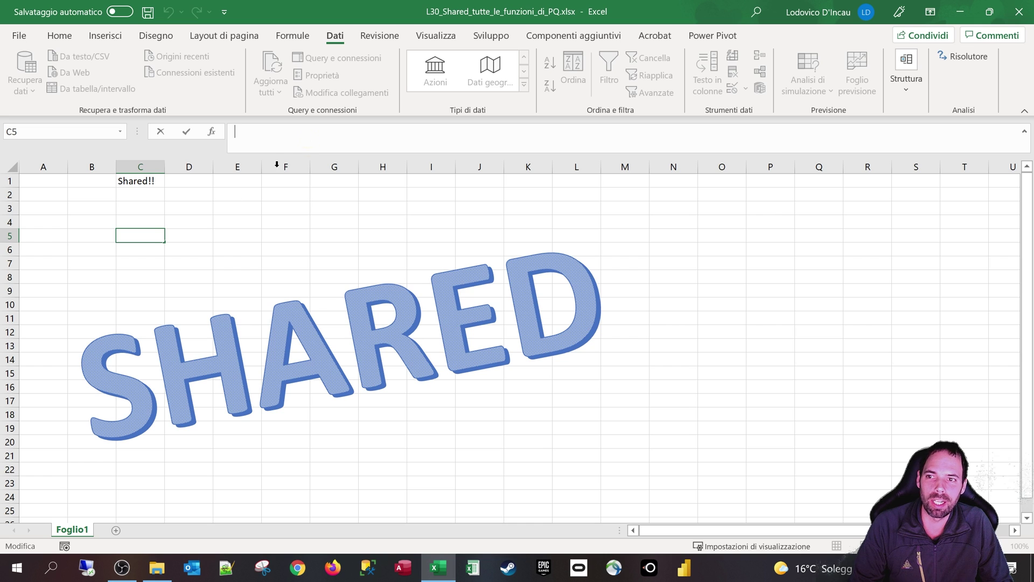
type("=d")
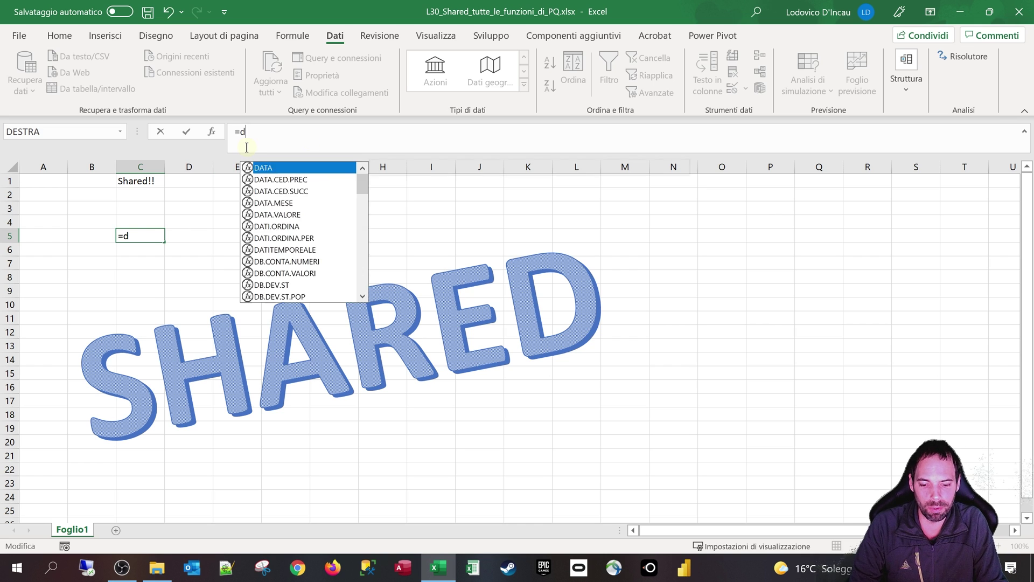
type("estra(")
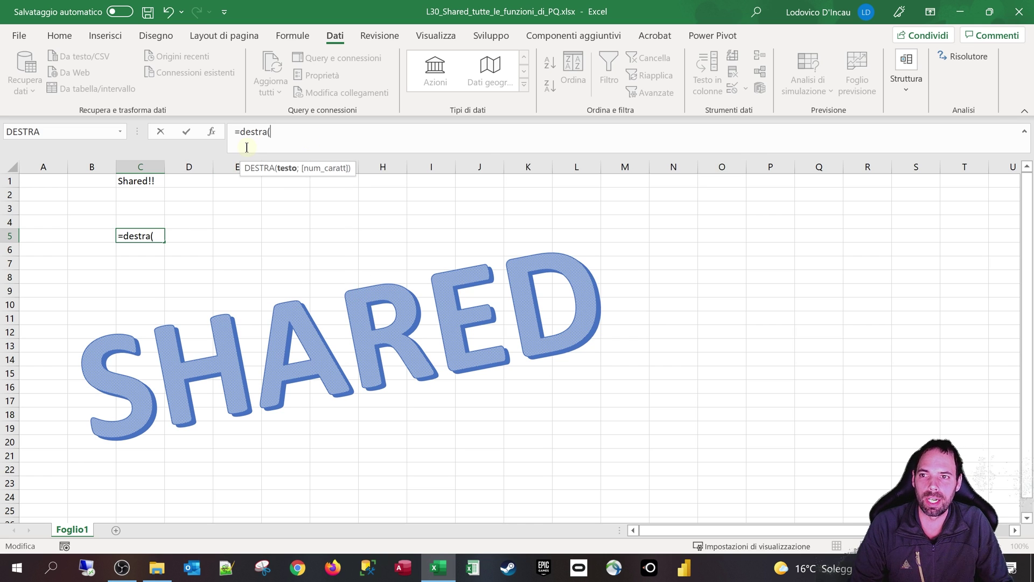
left_click(139, 181)
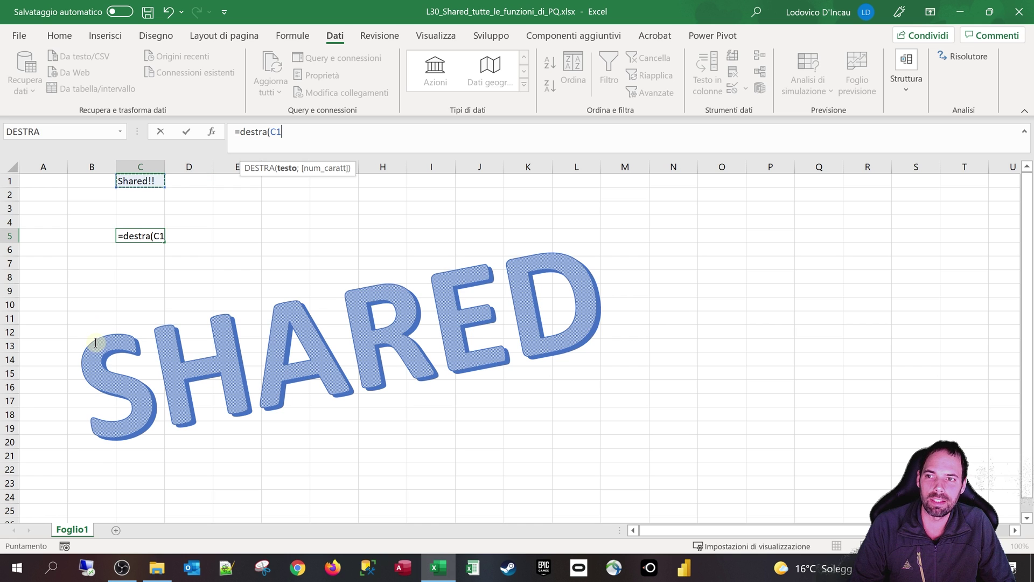
type(";3")
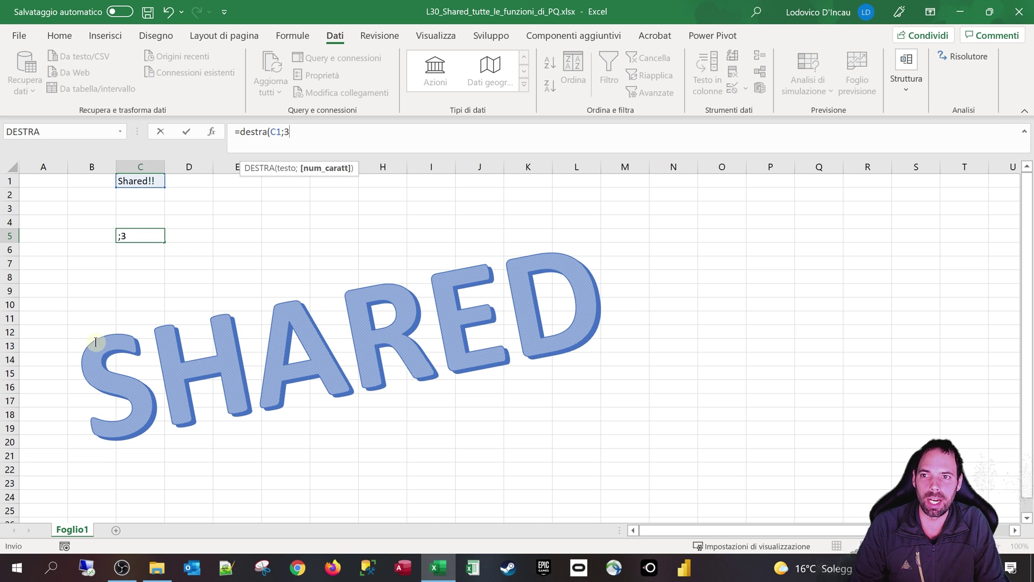
type(")")
key("Return")
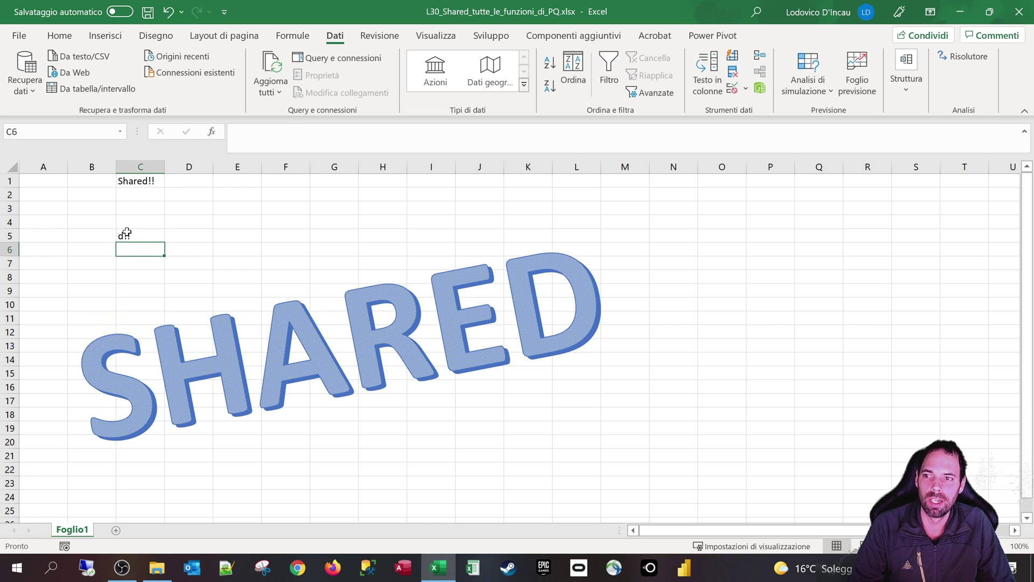
Check C5's formula, then clear it.
left_click(125, 232)
scroll(115, 210, "up", 2)
scroll(209, 282, "up", 2)
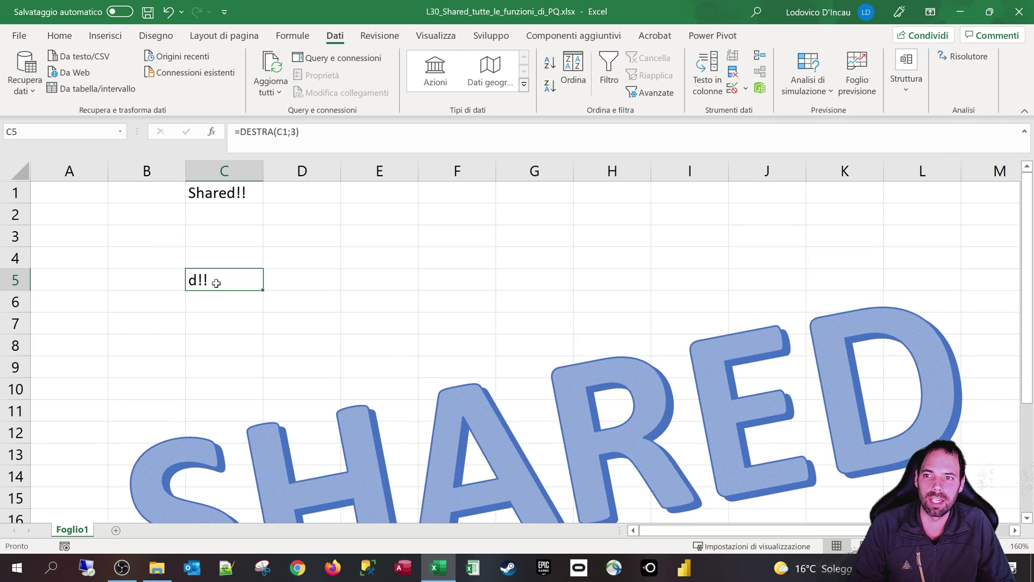
scroll(216, 282, "down", 3)
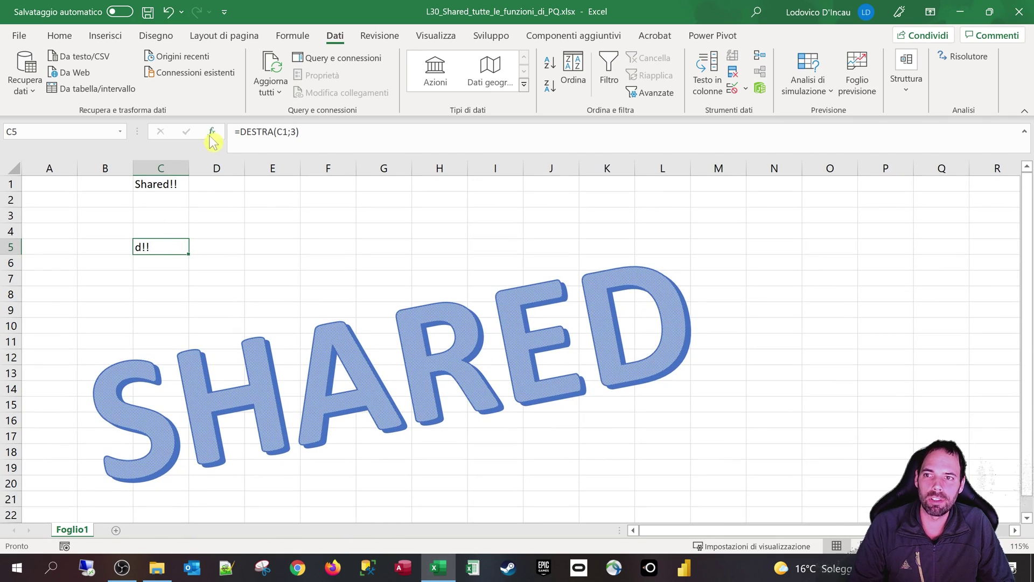
key("Delete")
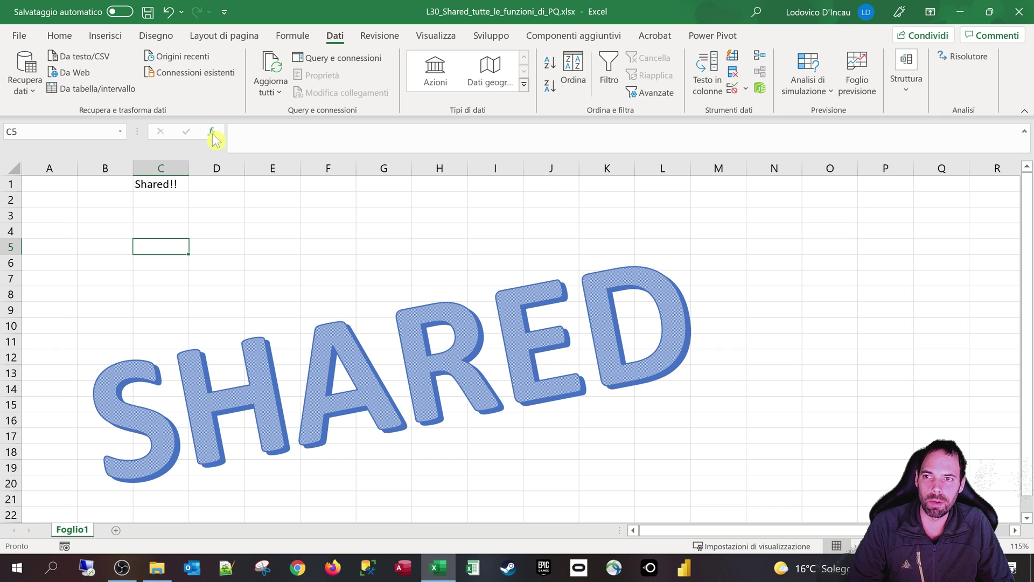
Open Insert Function and browse the text and all-category function lists.
left_click(212, 132)
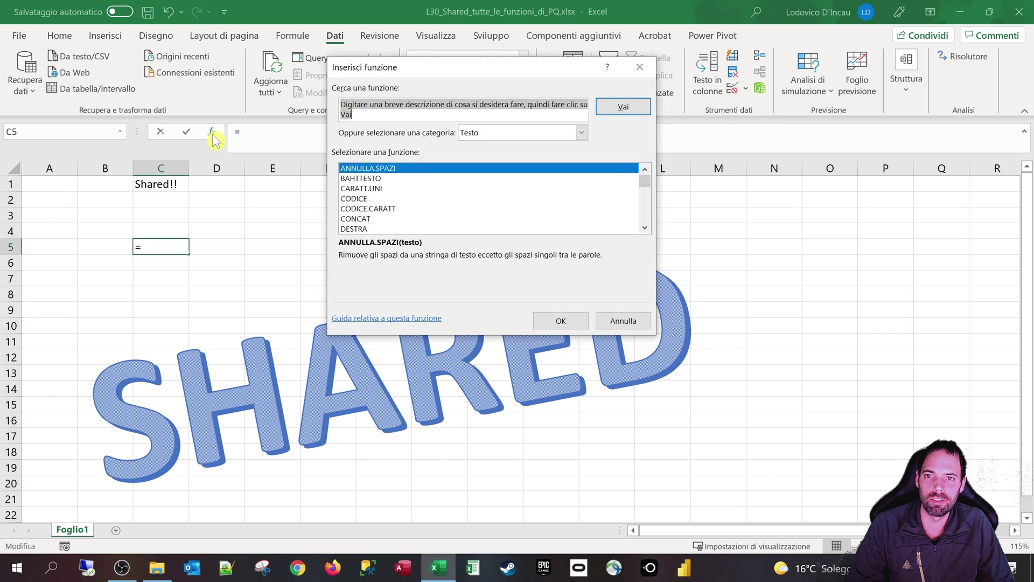
left_click(461, 179)
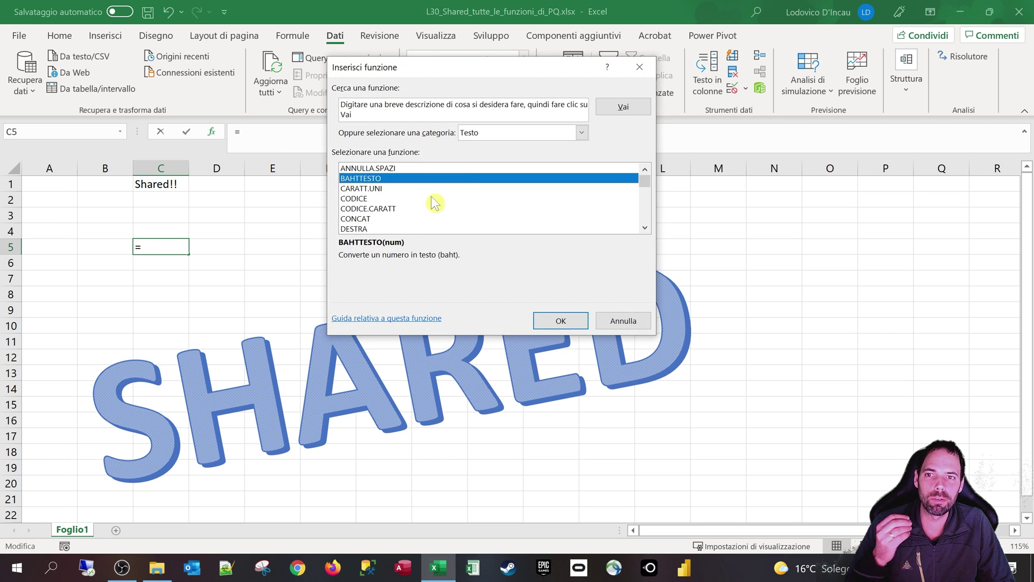
left_click(430, 199)
left_click(413, 209)
scroll(413, 216, "down", 5)
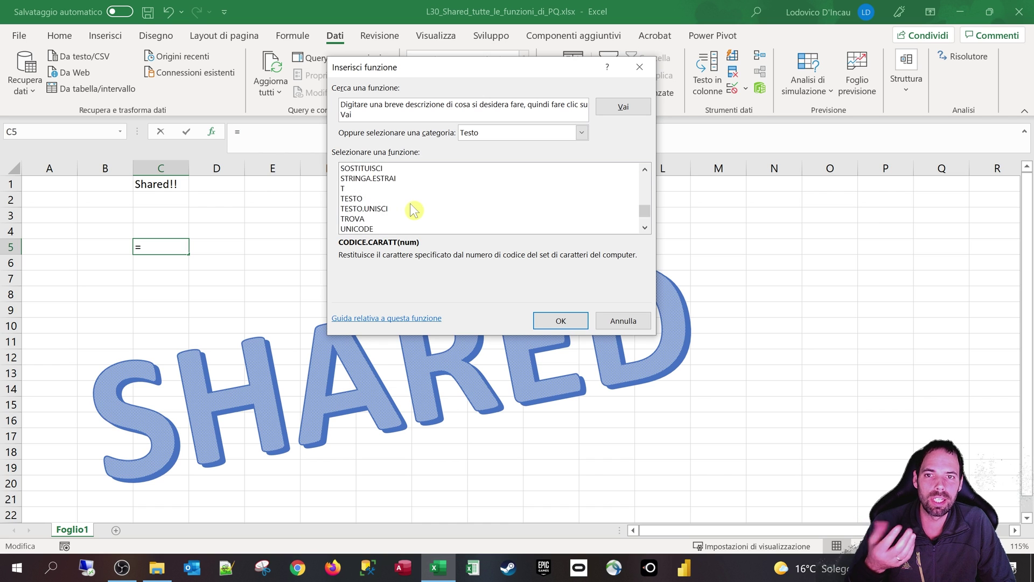
scroll(412, 216, "up", 4)
left_click(521, 129)
left_click(506, 148)
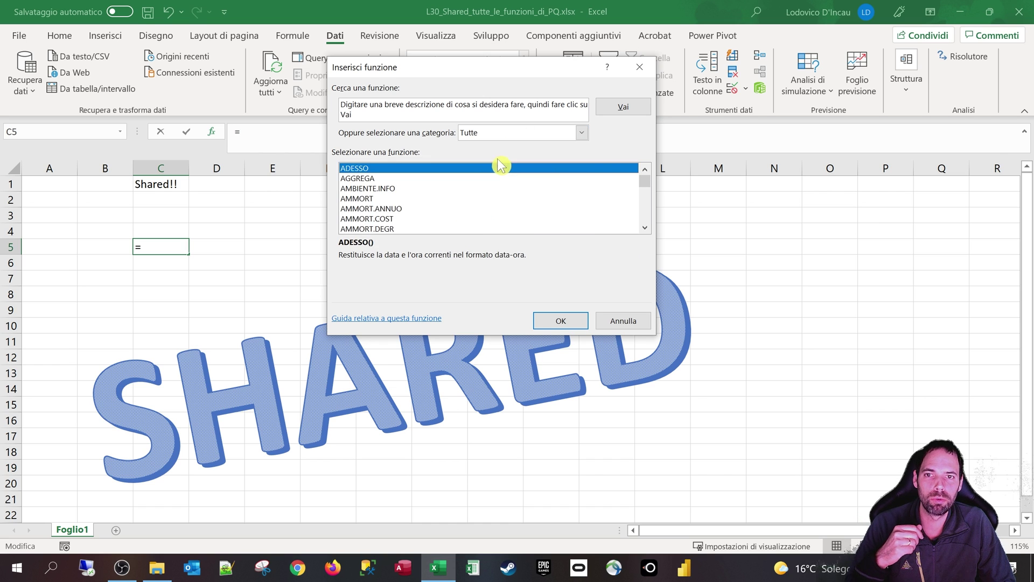
left_click(383, 218)
scroll(396, 212, "down", 2)
Switch to the Testo category and insert the DESTRA function.
left_click(497, 135)
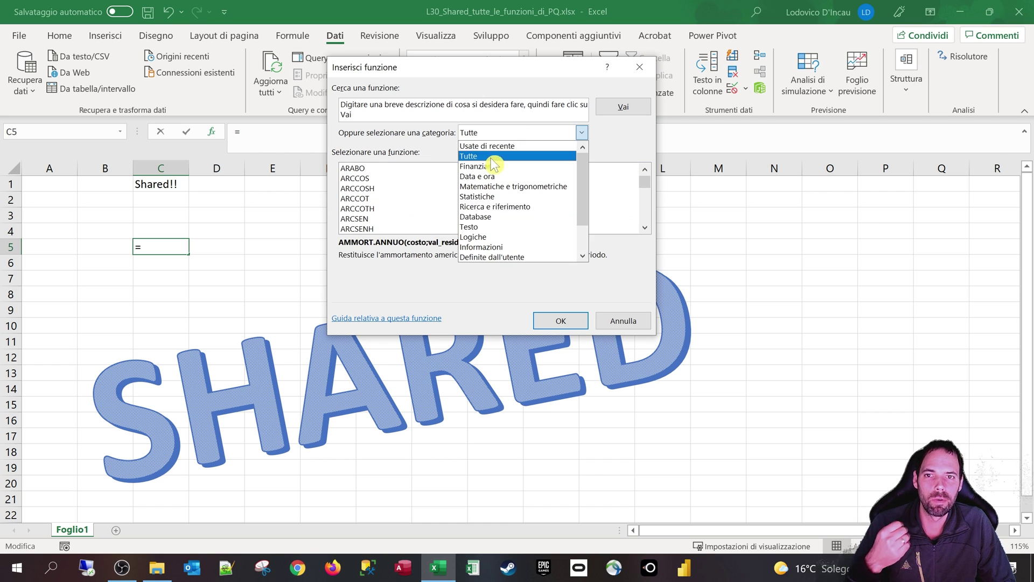
left_click(469, 227)
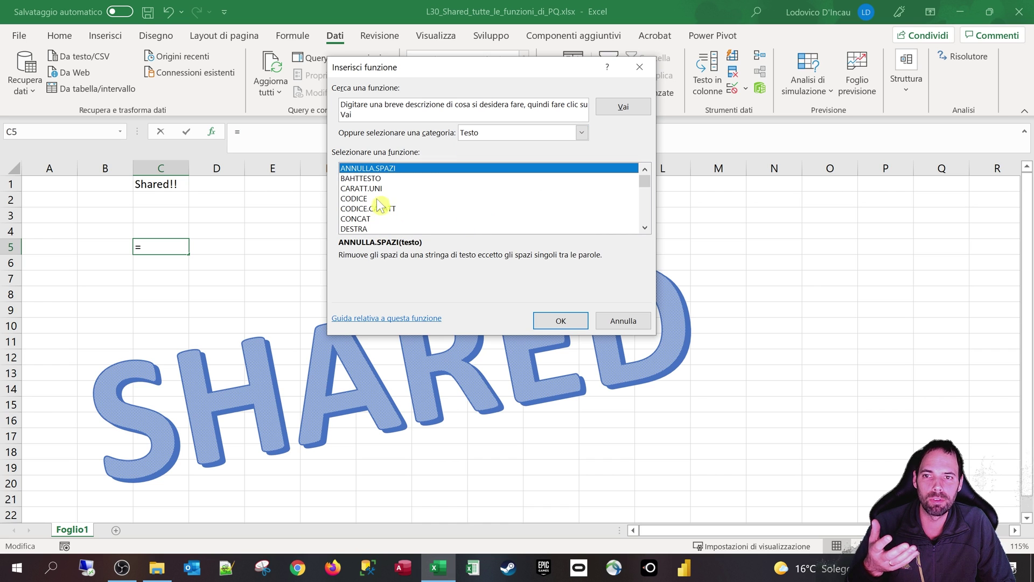
left_click(377, 188)
left_click(374, 199)
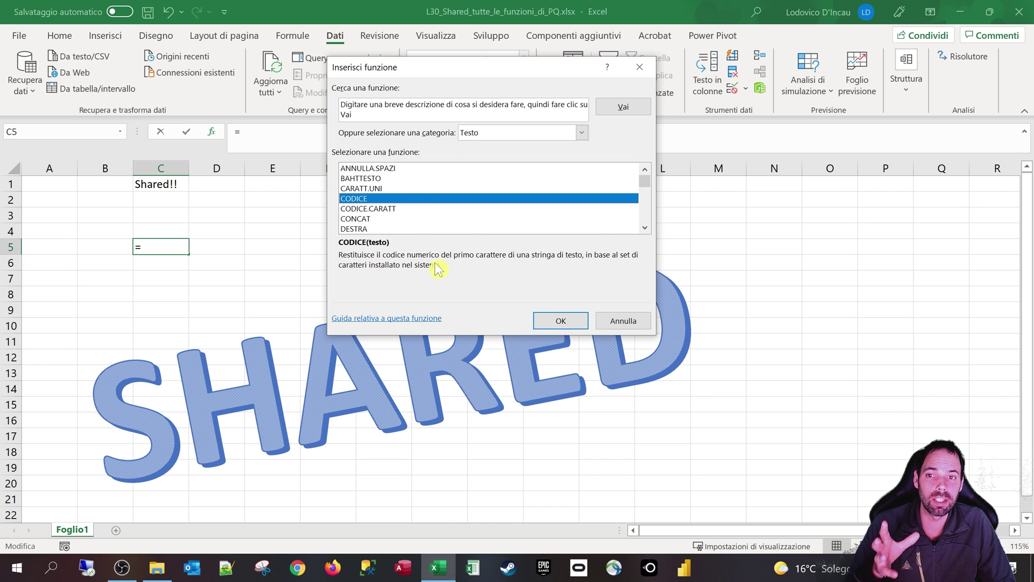
left_click(377, 229)
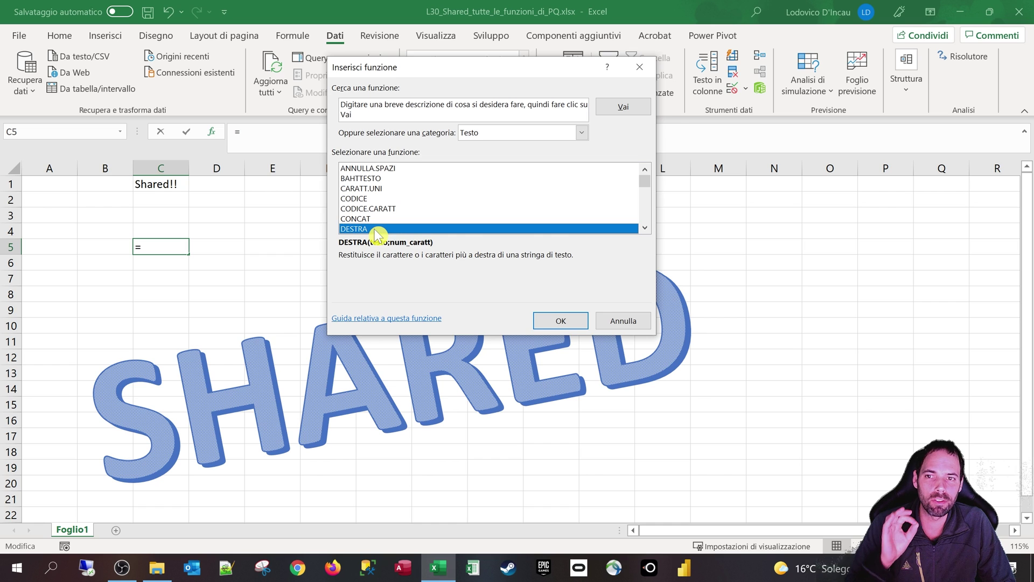
double_click(376, 231)
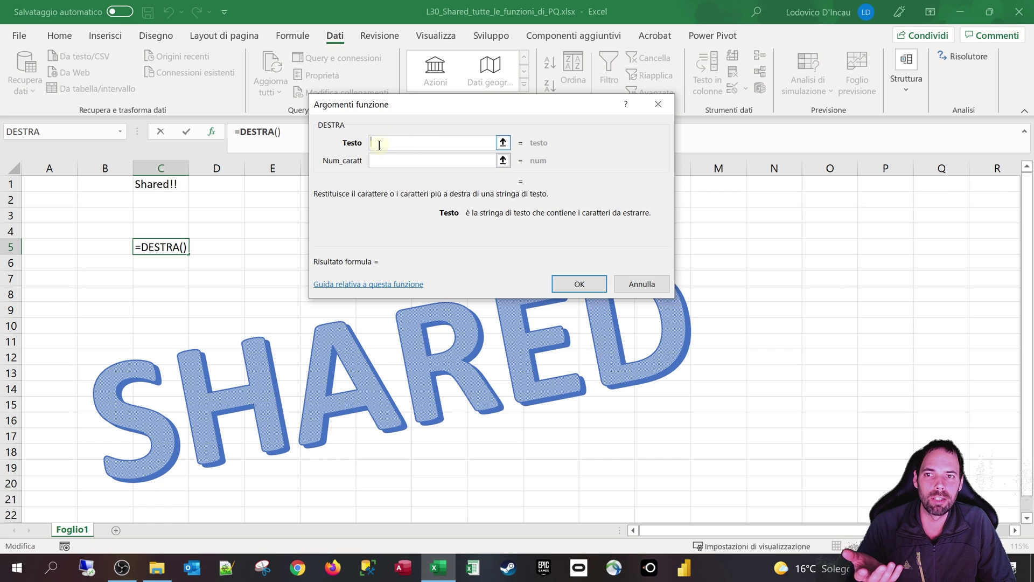
Set DESTRA's Testo to C1 and Num_caratt to 3, then confirm.
left_click(139, 185)
key("Tab")
type("3")
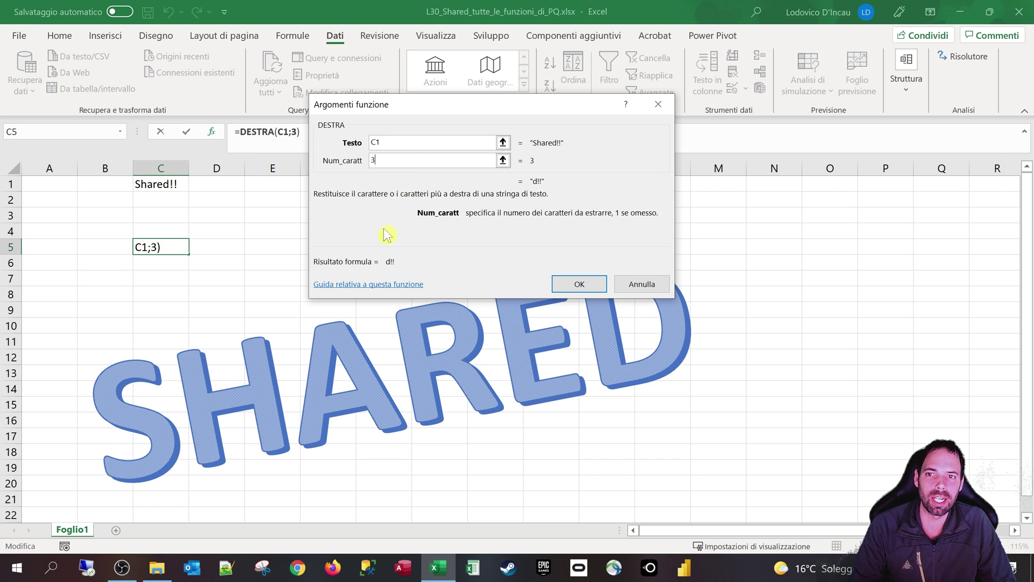
left_click(571, 282)
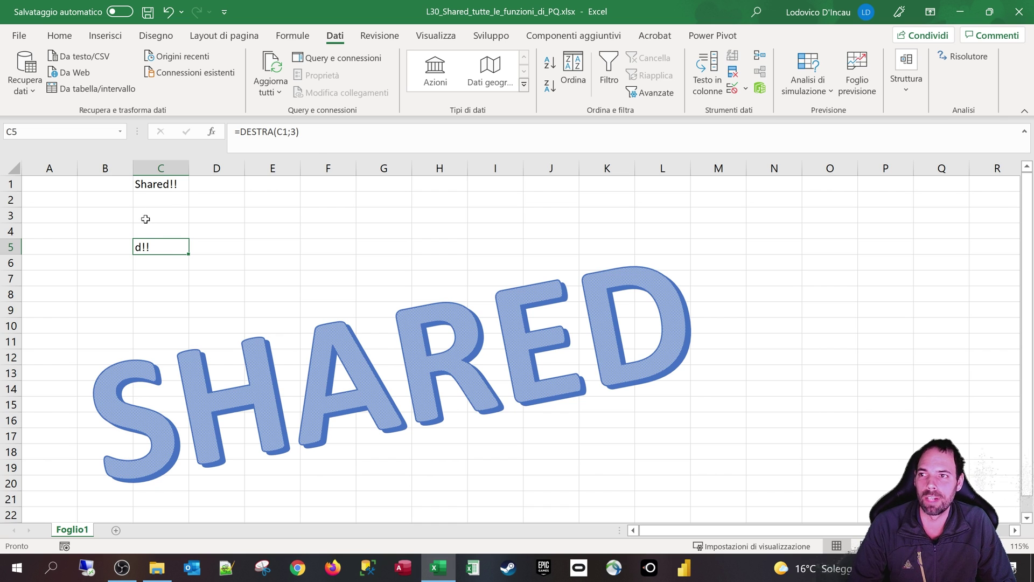
Launch the Power Query editor from Dati > Recupera dati and add a blank query.
left_click(31, 92)
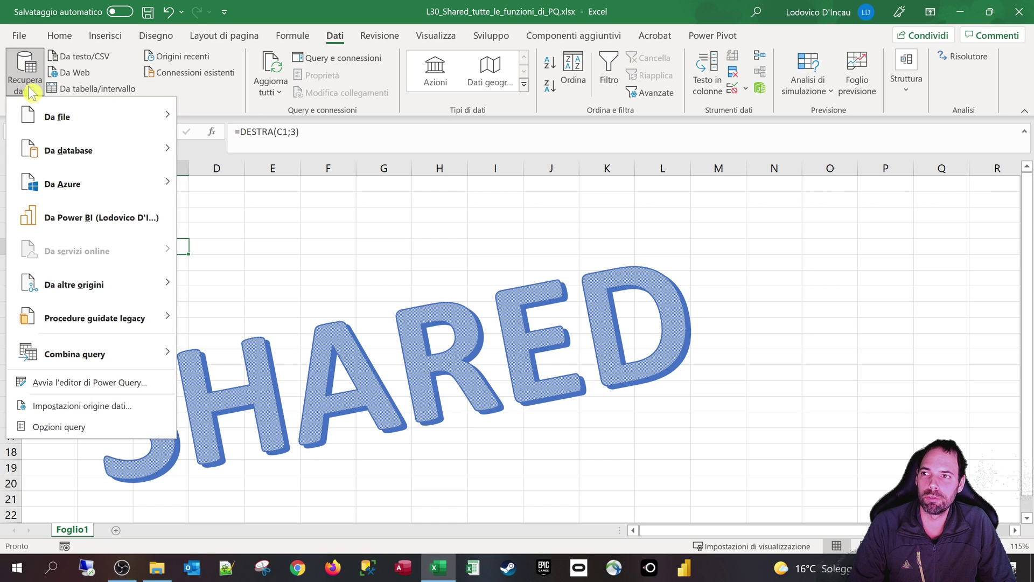
left_click(83, 388)
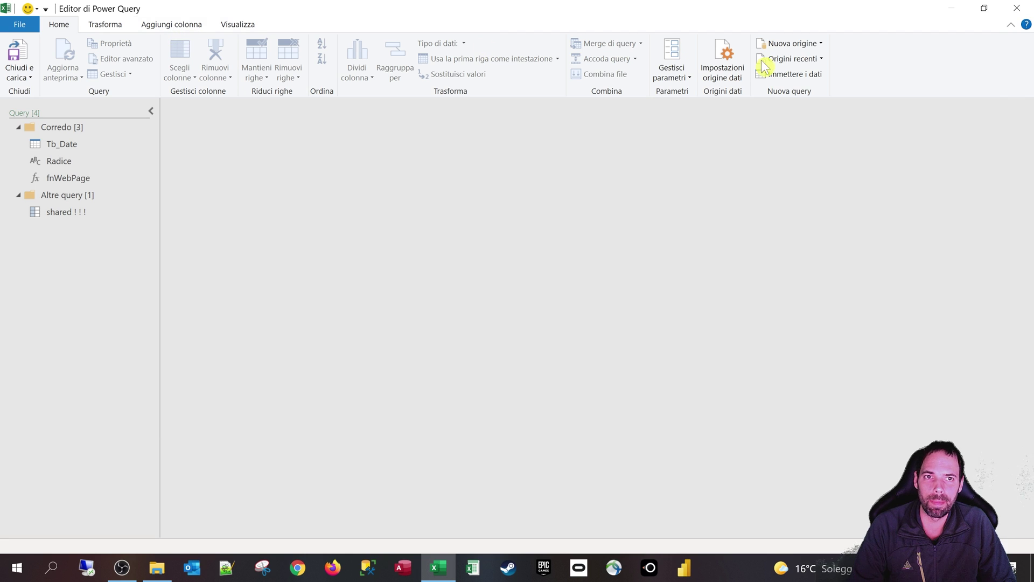
left_click(798, 43)
mouse_move(791, 90)
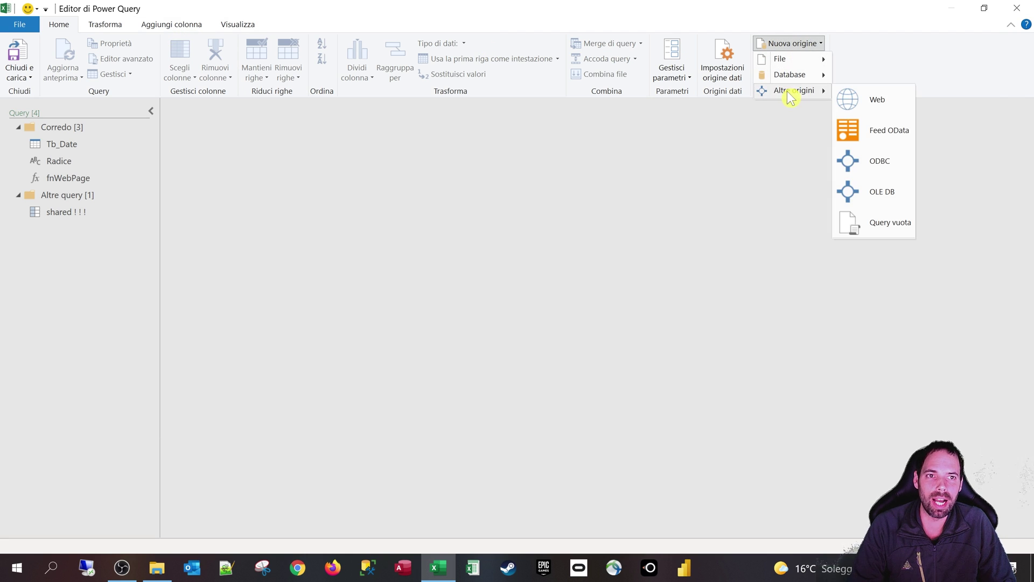
left_click(884, 231)
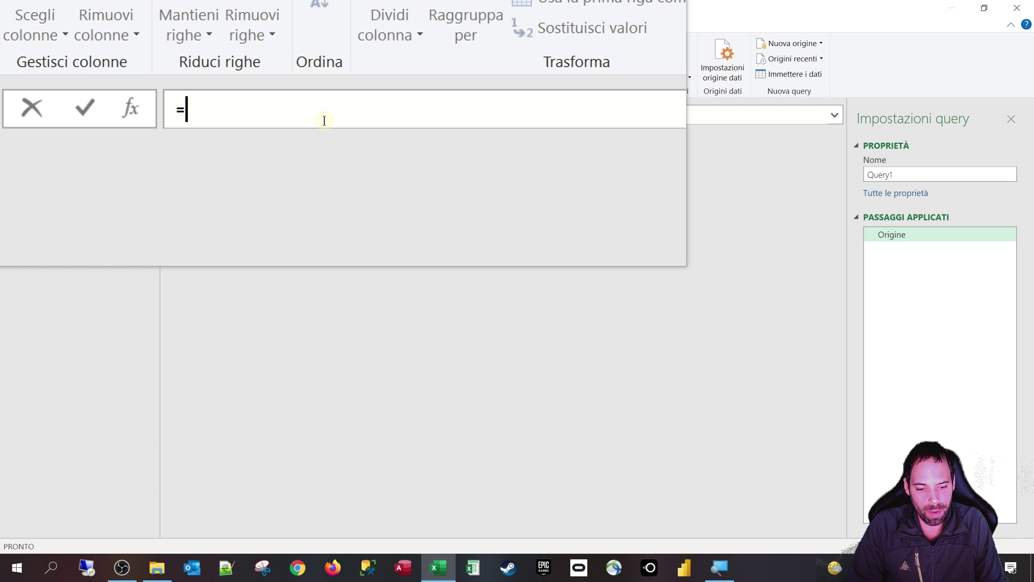
Enter #shared after the equals sign in Query1's formula bar and commit it.
type("#")
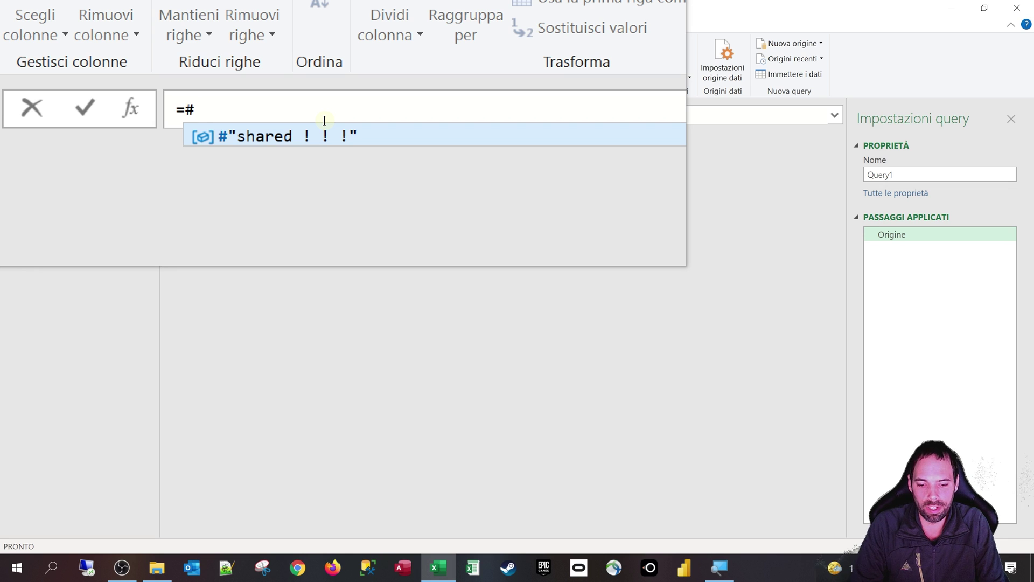
type("shared")
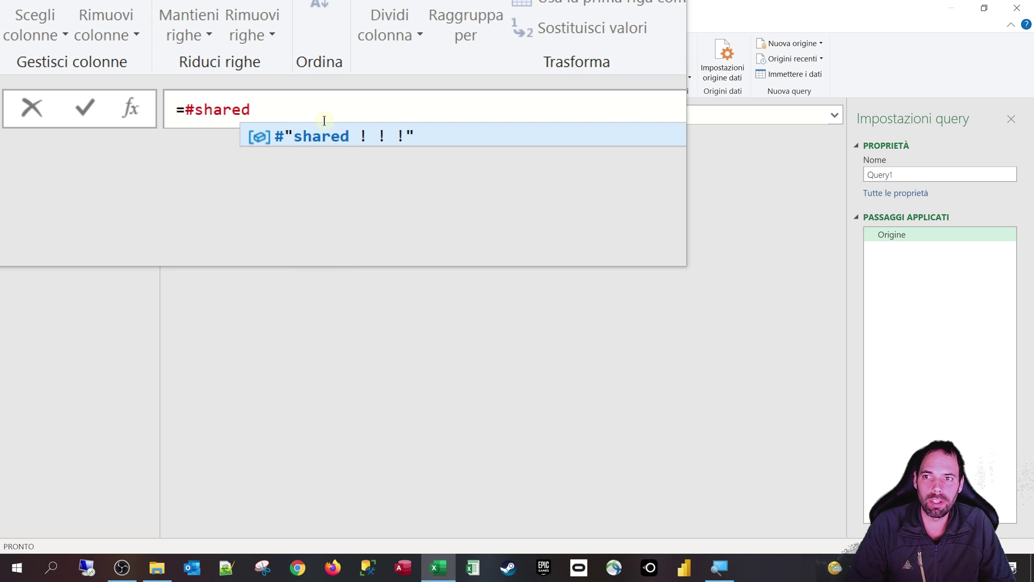
left_click_drag(240, 114, 300, 115)
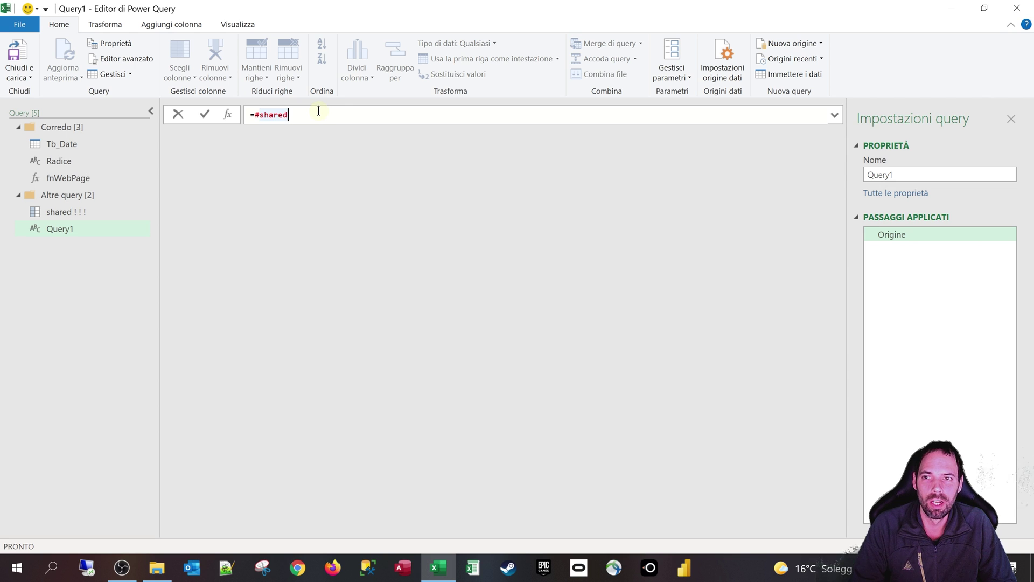
key("Return")
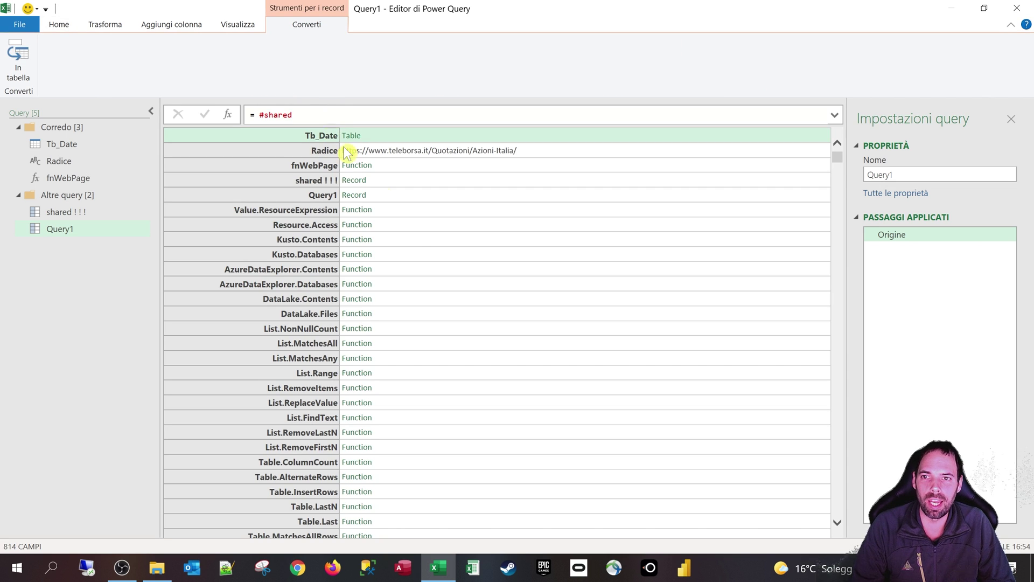
Delete the Query1 query and confirm the removal.
left_click(409, 240)
scroll(425, 302, "down", 3)
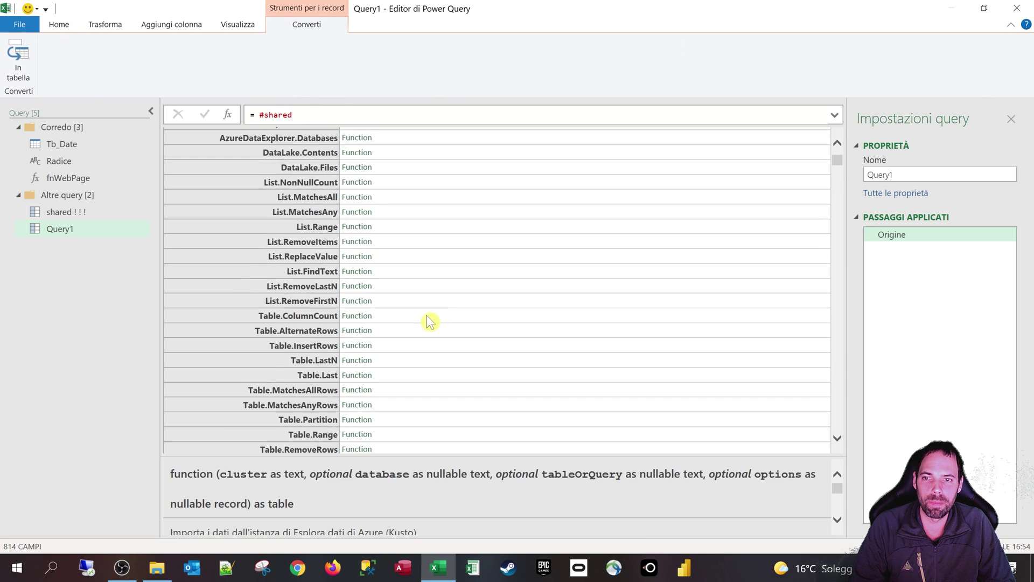
scroll(429, 322, "up", 3)
right_click(47, 229)
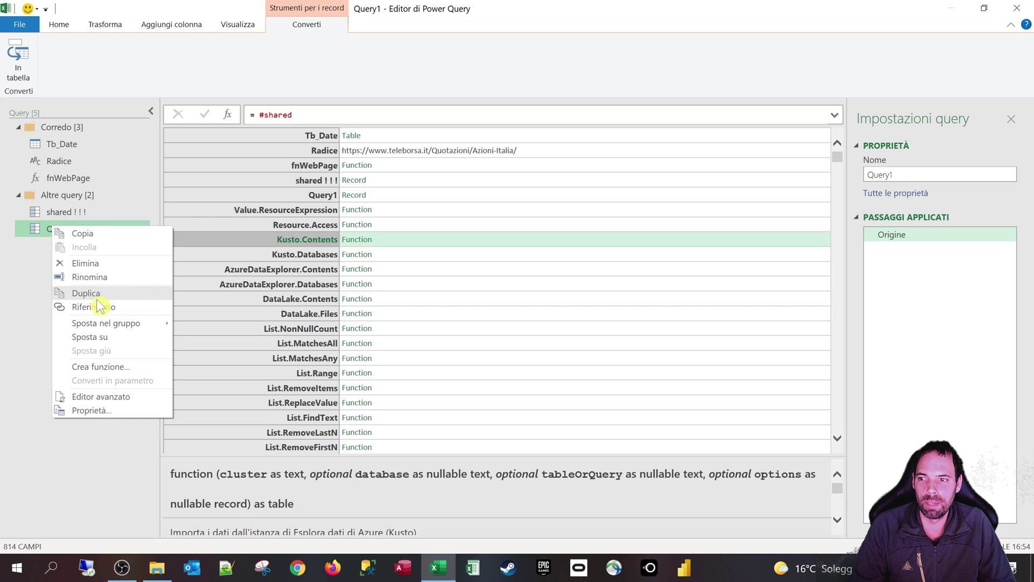
key("Escape")
key("Delete")
left_click(571, 302)
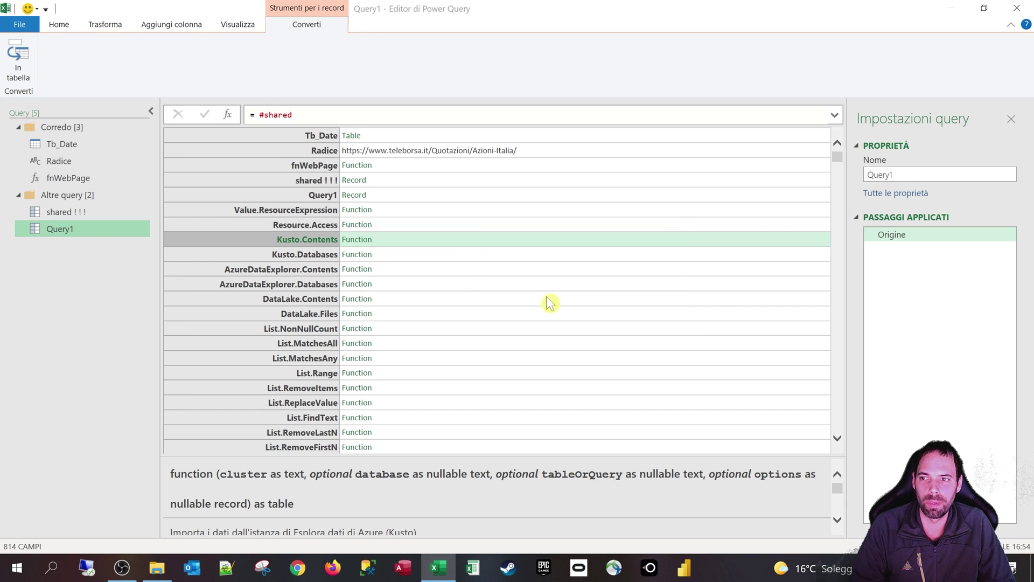
Review the shared ! ! ! record's fields and convert it into a table.
left_click(75, 220)
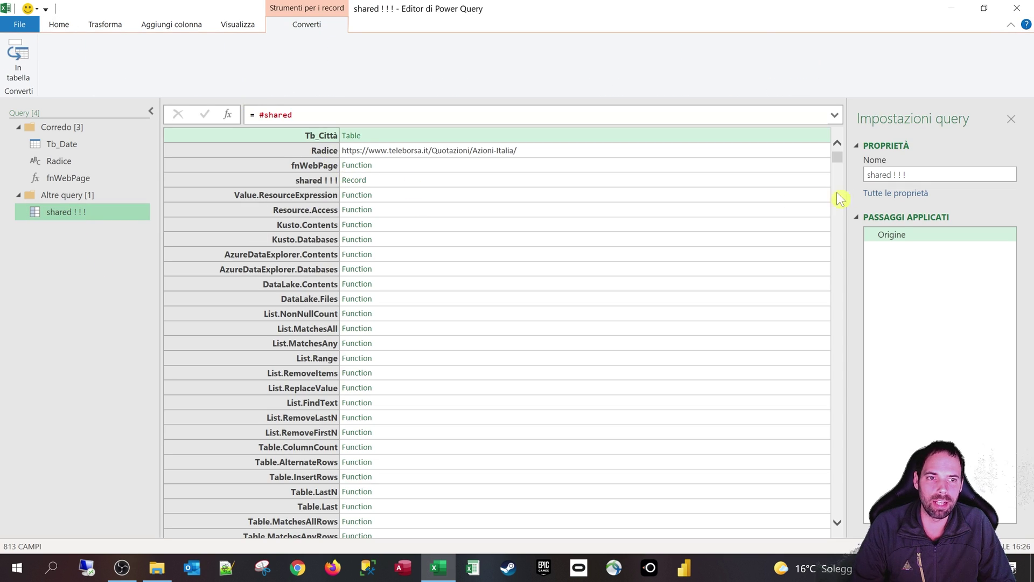
left_click(295, 138)
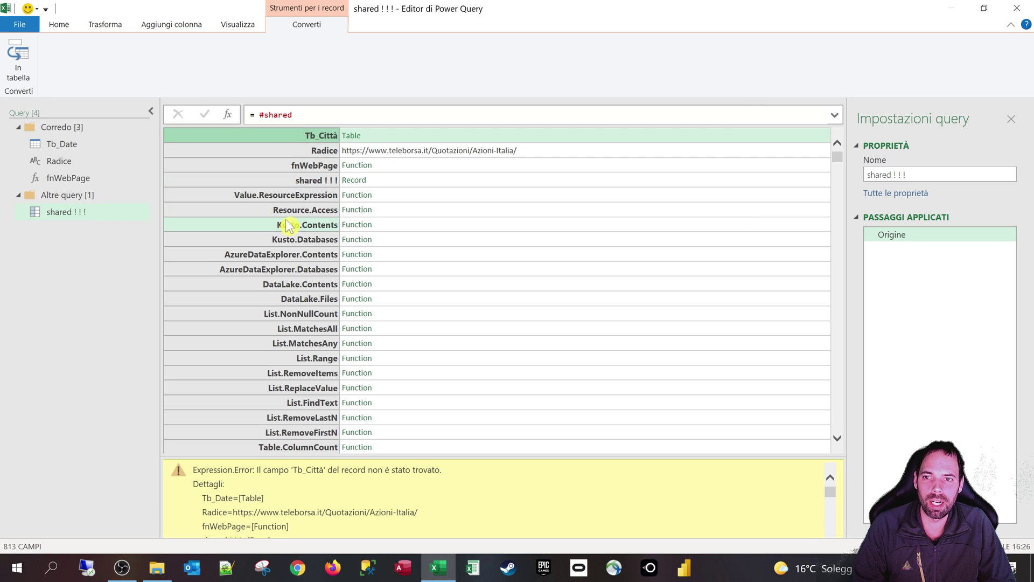
left_click(429, 239)
scroll(425, 253, "down", 10)
scroll(420, 254, "down", 7)
scroll(418, 250, "down", 6)
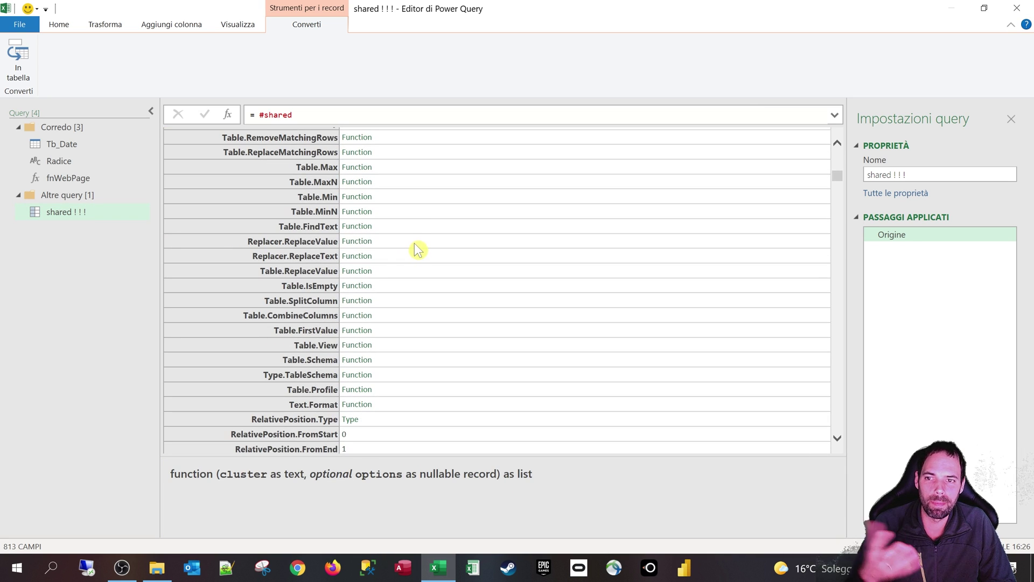
scroll(454, 291, "down", 7)
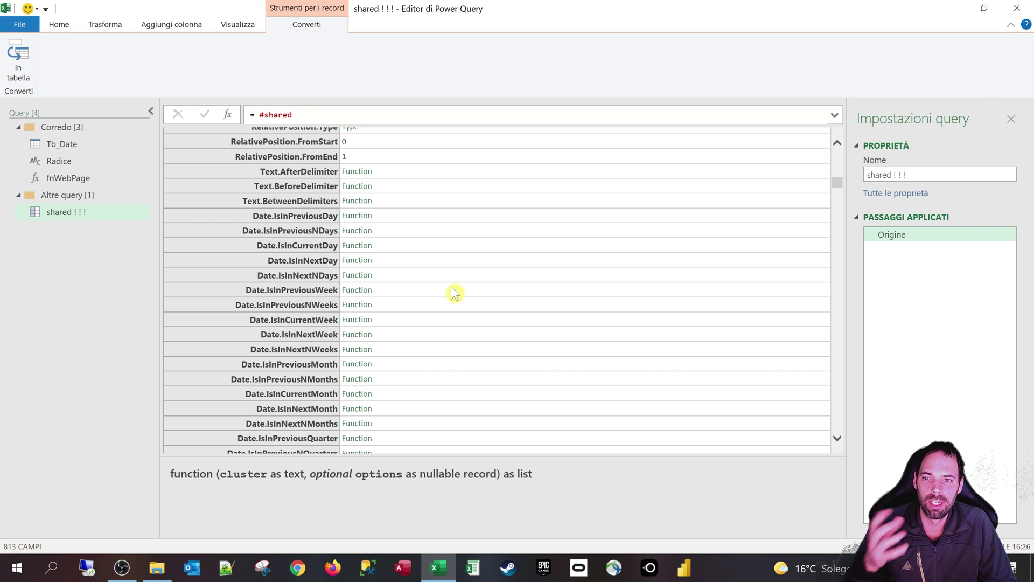
scroll(455, 291, "down", 8)
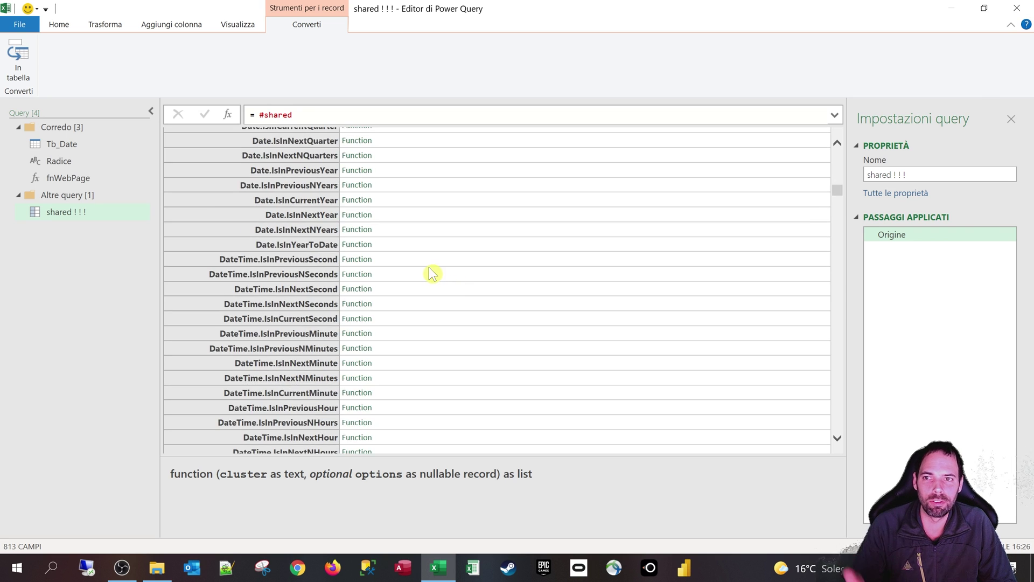
scroll(439, 285, "up", 8)
scroll(429, 277, "up", 7)
scroll(427, 266, "up", 20)
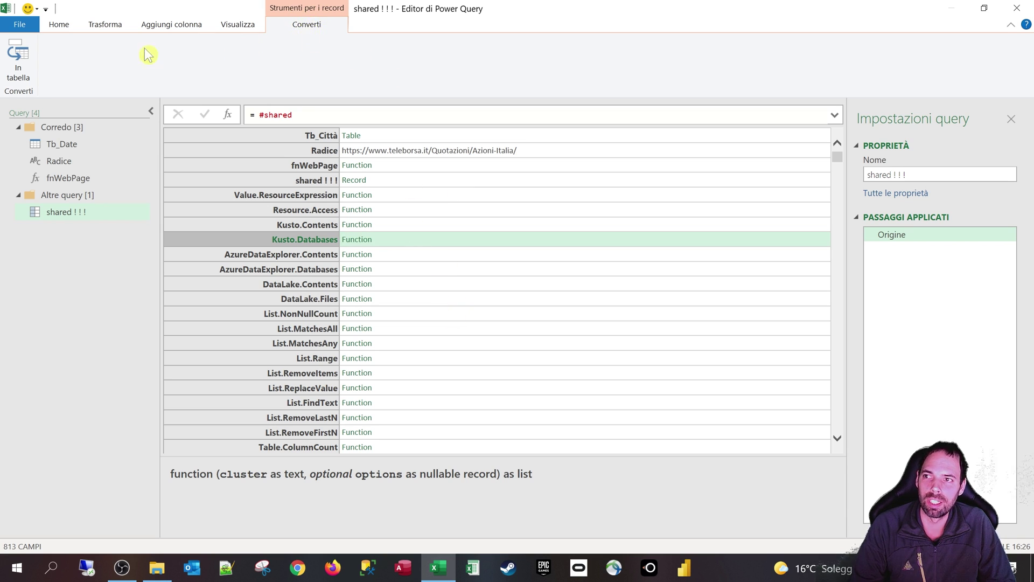
left_click(21, 58)
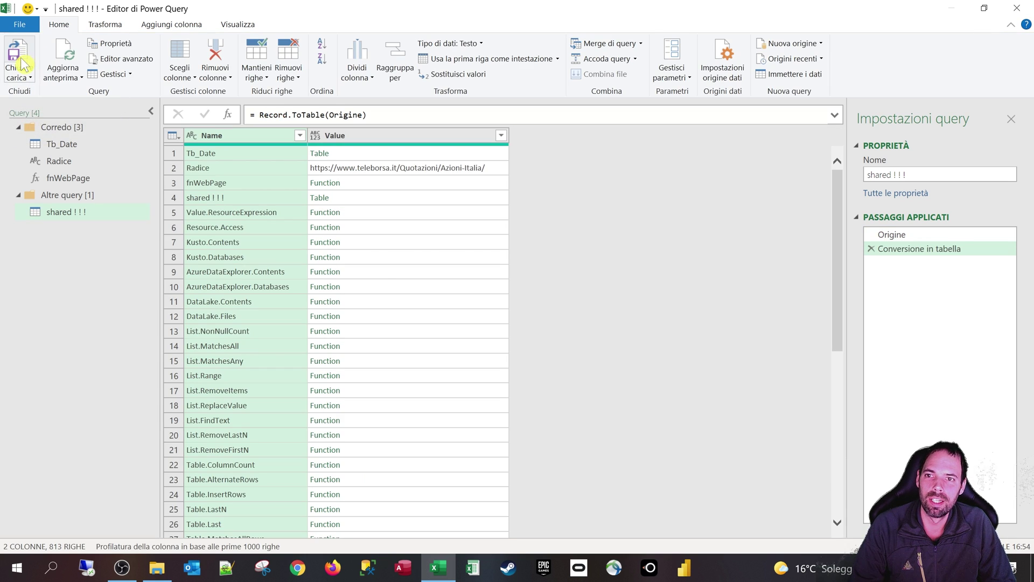
Preview Resource.Access, Value.ResourceExpression and AzureDataExplorer.Databases, then open the Name column filter.
left_click(344, 257)
left_click(266, 227)
scroll(263, 237, "down", 4)
scroll(261, 252, "down", 5)
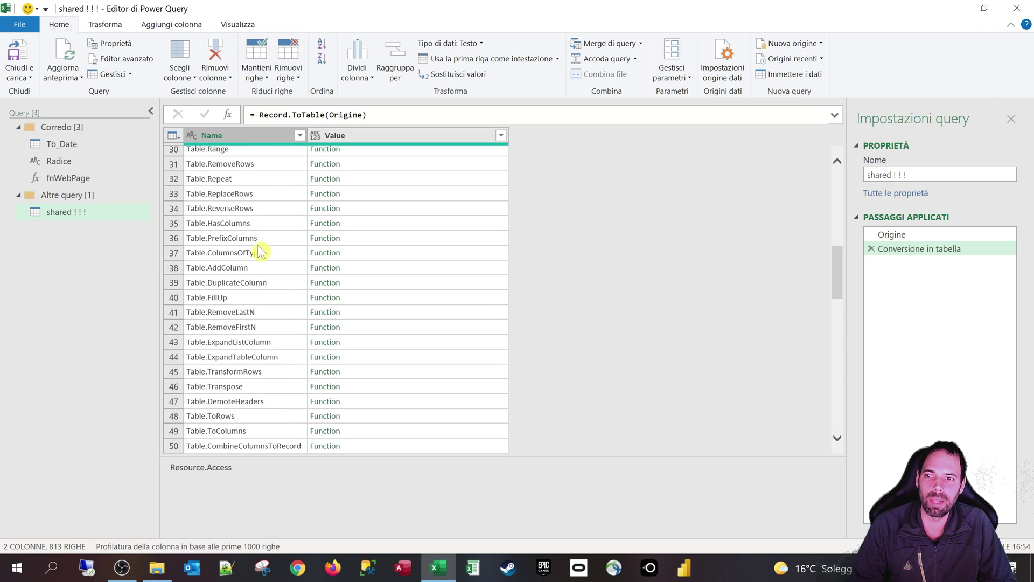
scroll(263, 251, "up", 8)
scroll(259, 237, "up", 2)
left_click(404, 212)
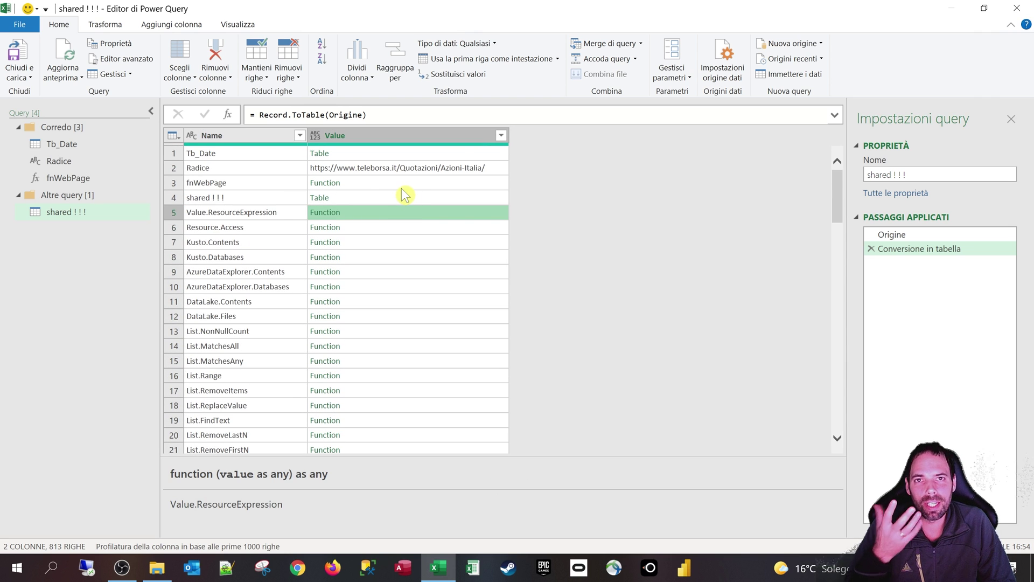
left_click(397, 227)
left_click(429, 287)
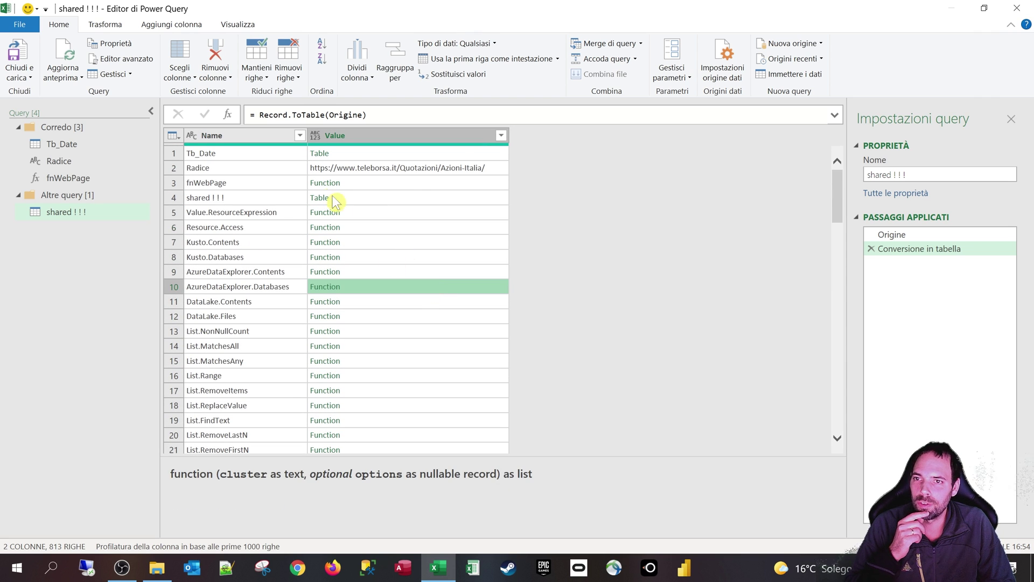
left_click(300, 135)
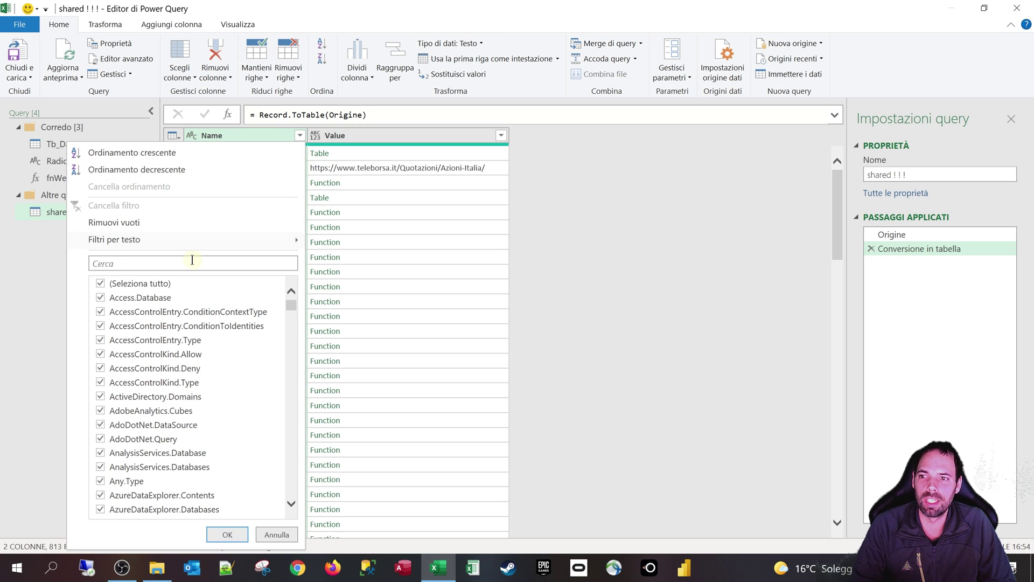
Filter the Name column by 'date', then remove the Filtrate righe step.
left_click(192, 260)
type("date")
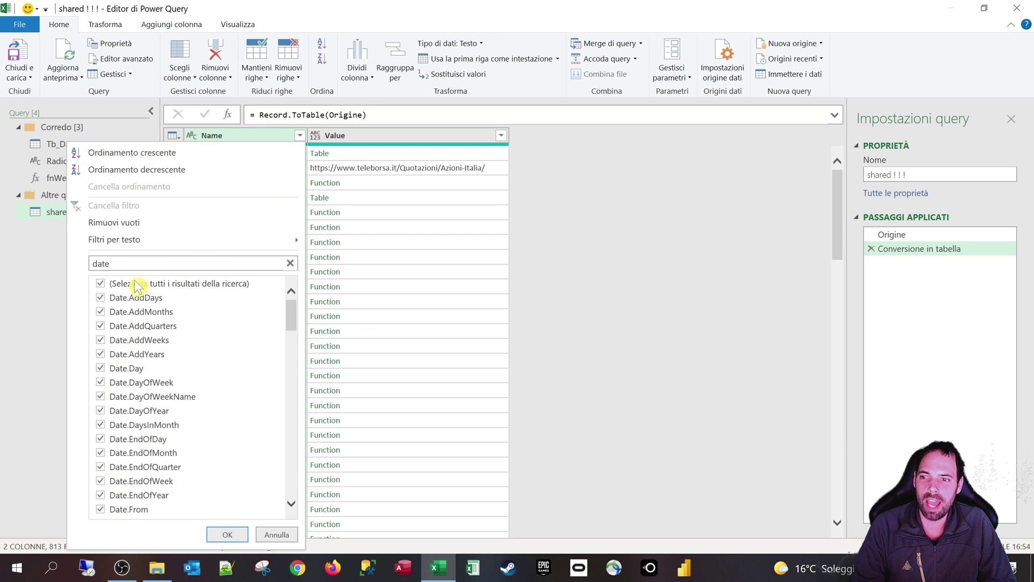
left_click(227, 535)
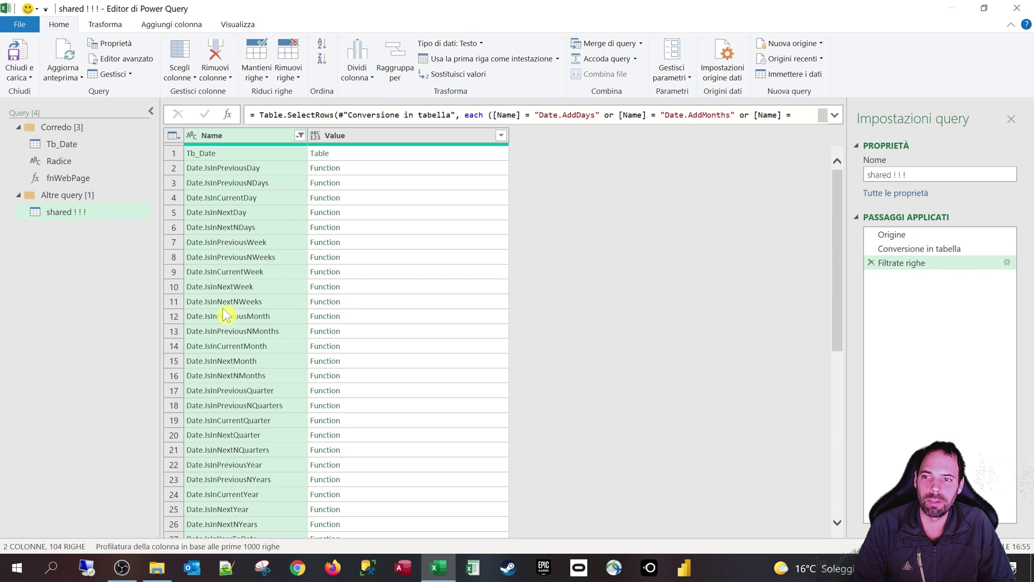
left_click(382, 184)
scroll(381, 277, "down", 7)
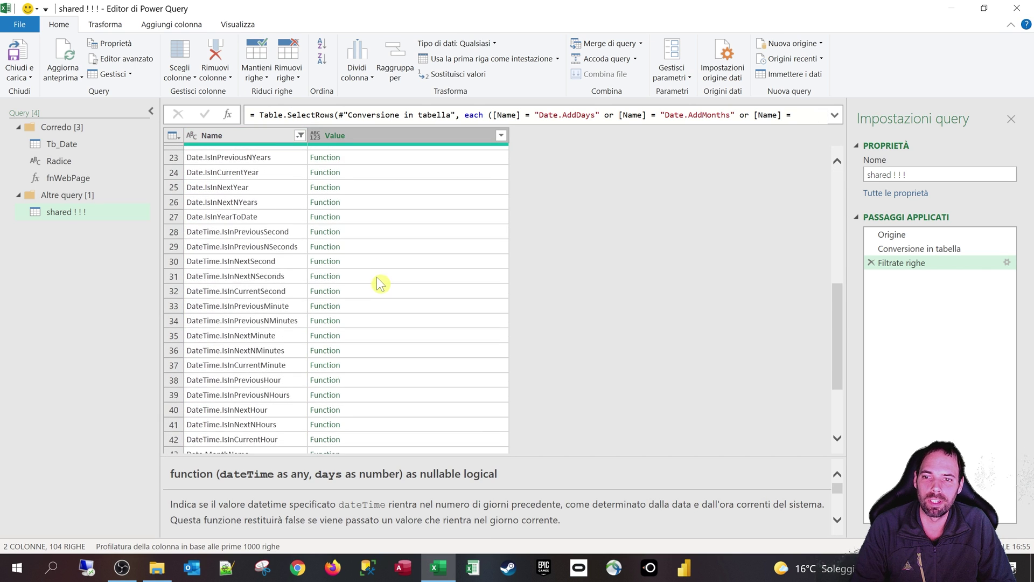
scroll(381, 280, "up", 7)
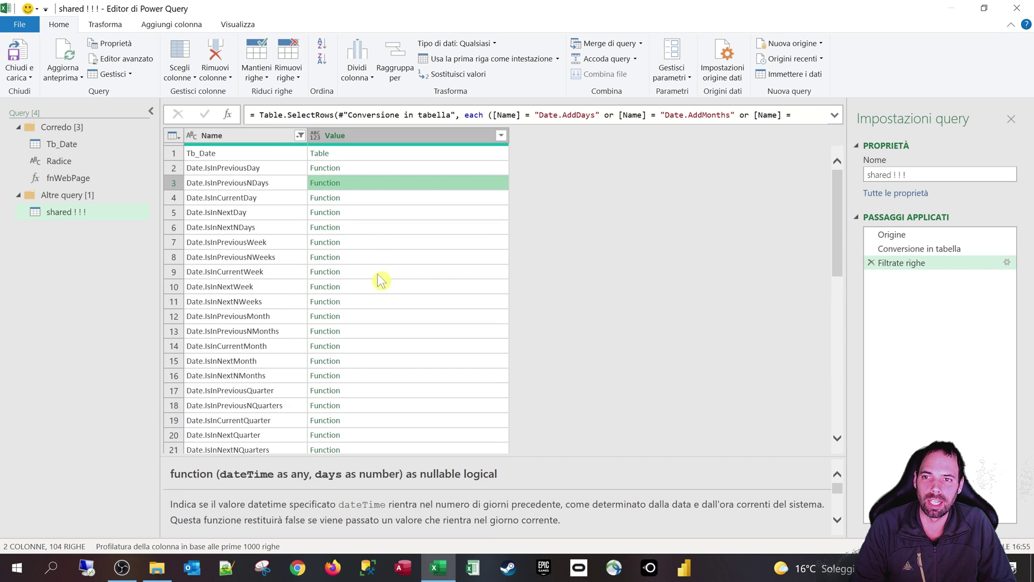
left_click(871, 264)
left_click(469, 242)
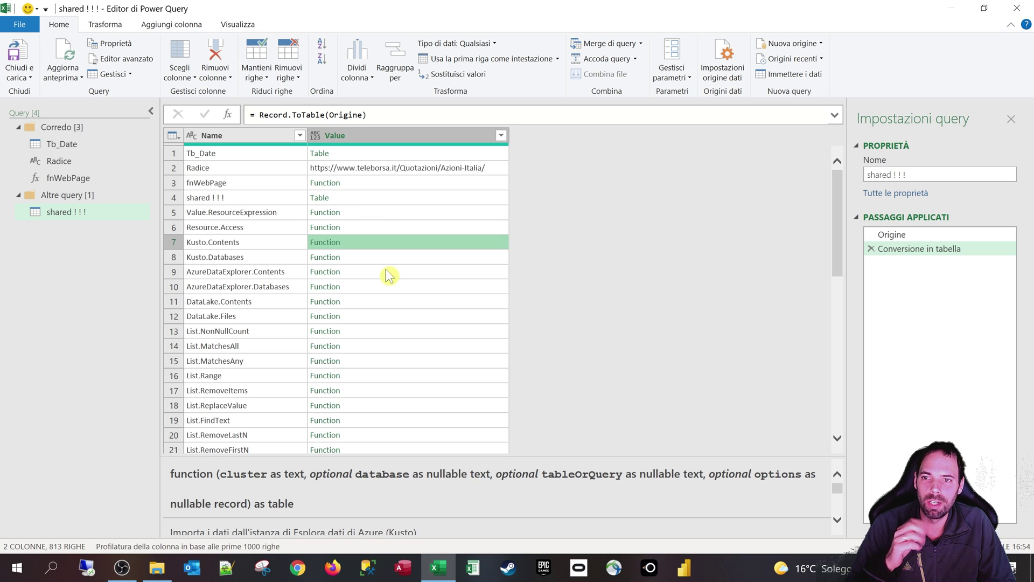
Scroll the shared table, checking the RelativePosition.FromStart and FromEnd values.
left_click(373, 288)
scroll(377, 334, "down", 4)
scroll(366, 318, "down", 3)
scroll(370, 302, "down", 3)
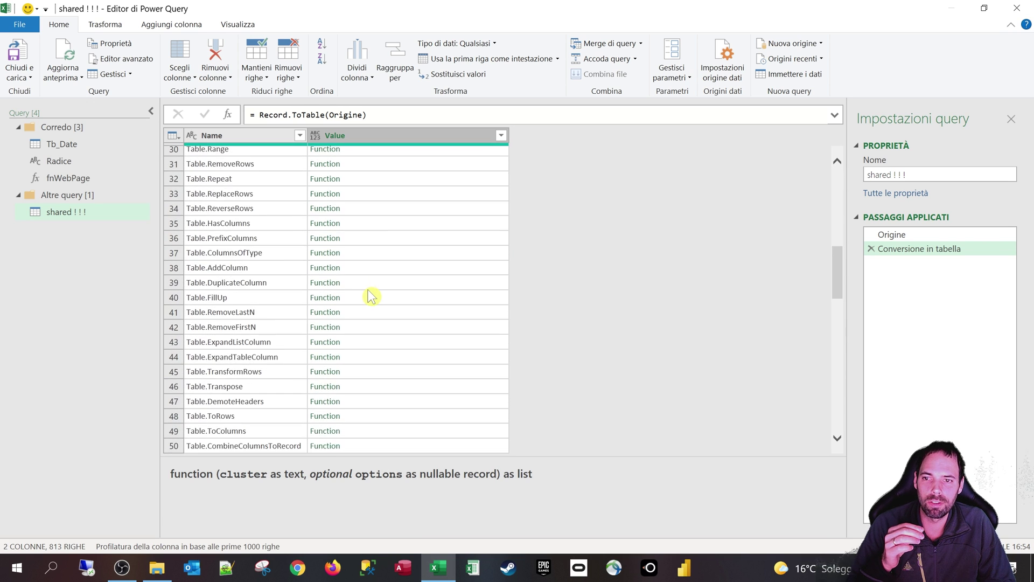
scroll(366, 291, "down", 7)
scroll(364, 286, "down", 7)
scroll(363, 269, "down", 1)
left_click(353, 205)
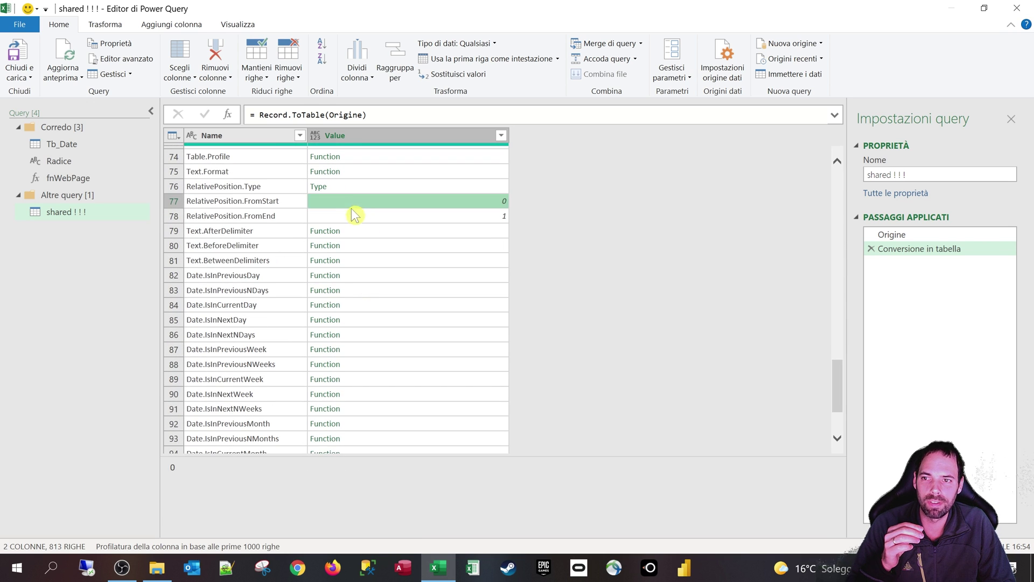
left_click(353, 215)
scroll(377, 242, "down", 3)
scroll(394, 266, "down", 1)
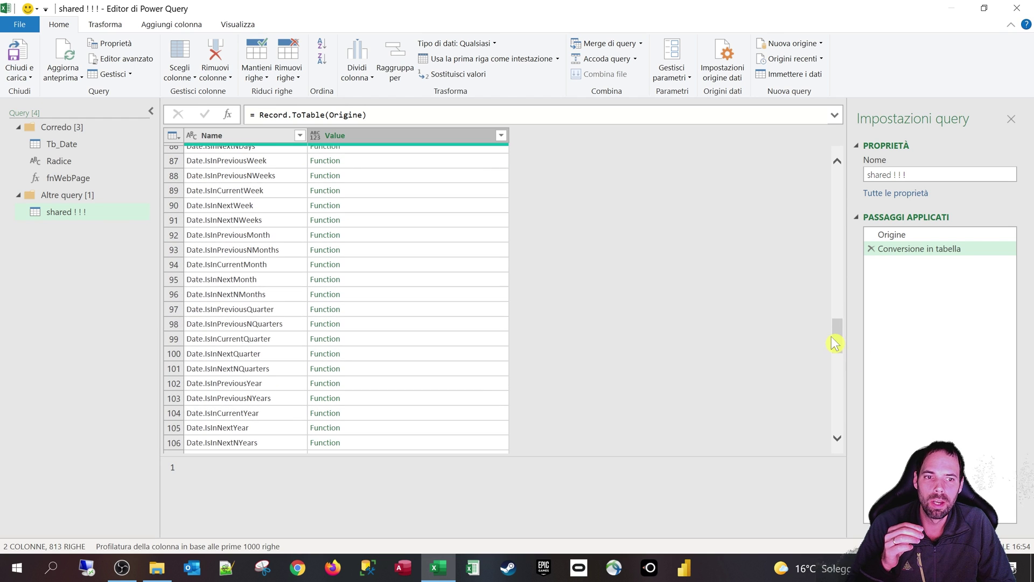
left_click_drag(837, 339, 838, 183)
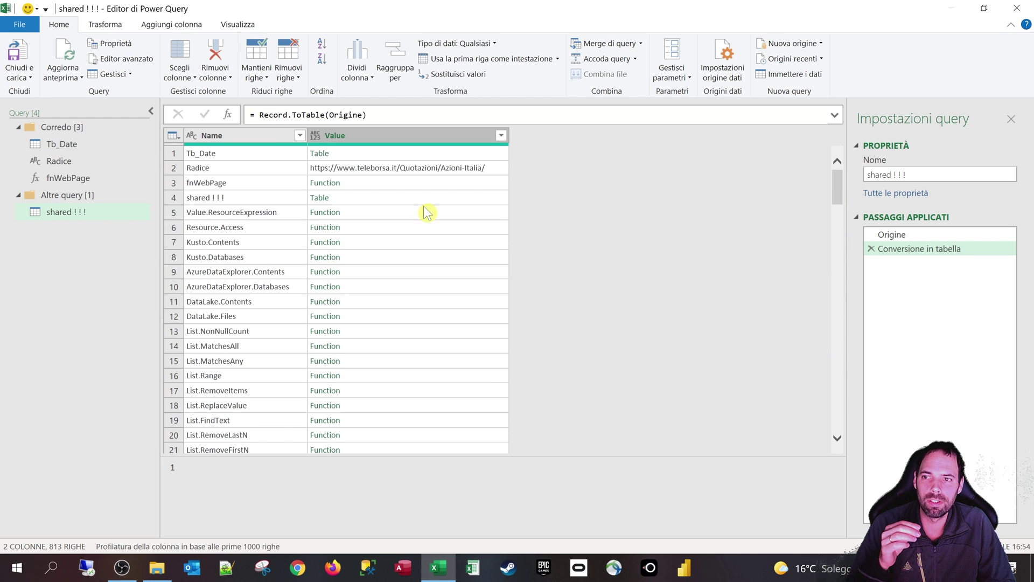
Magnify the fnWebPage entry and open the fnWebPage query.
left_click(214, 188)
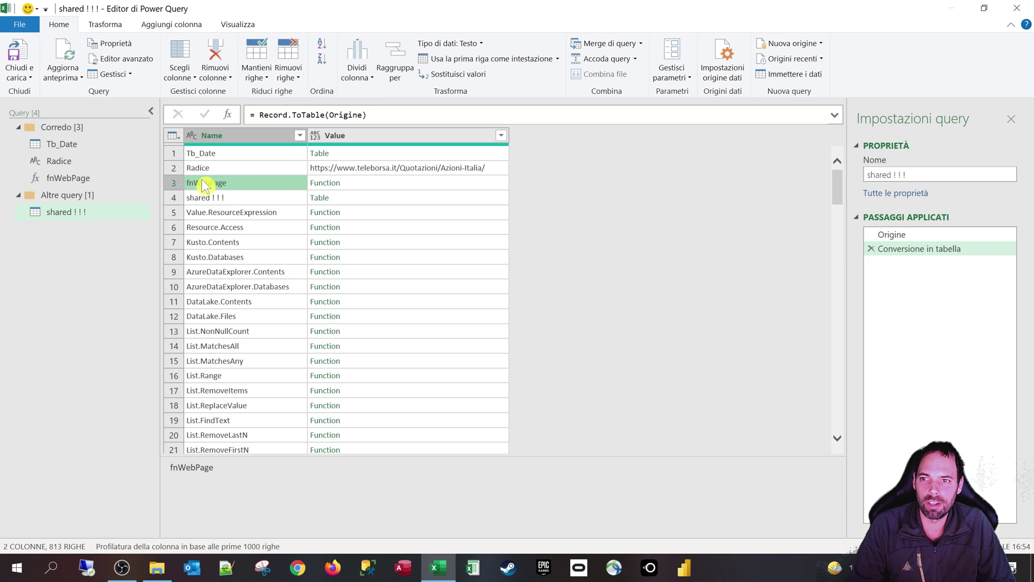
key("super+plus")
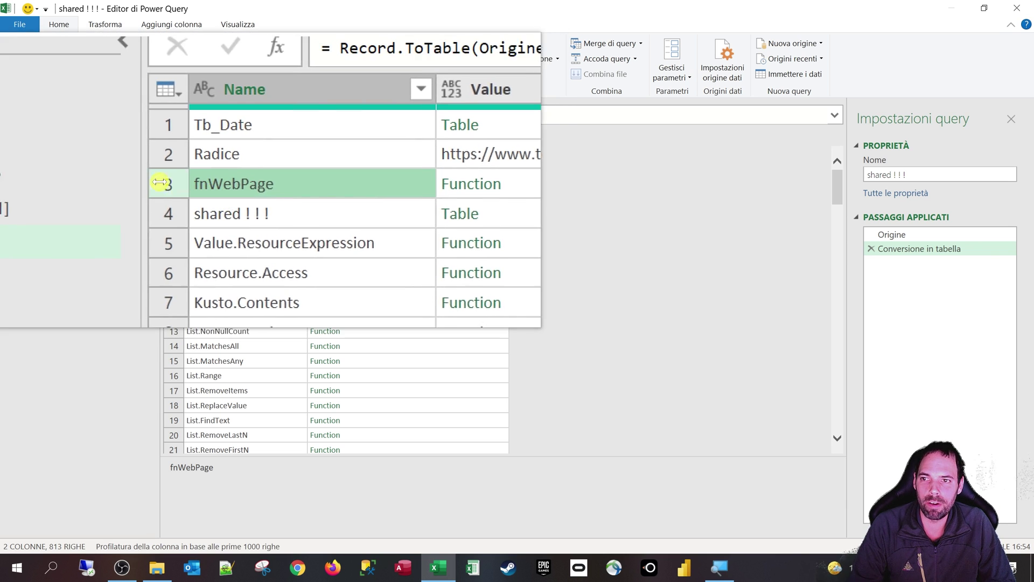
left_click(56, 188)
key("super+Escape")
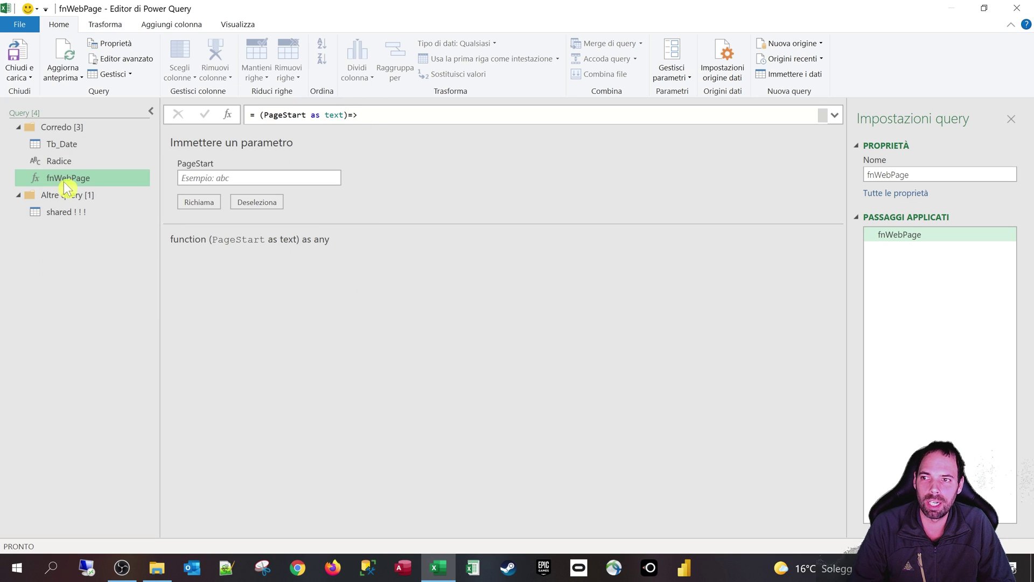
Back in shared ! ! !, preview the fnWebPage, Kusto.Contents and Tb_Date entries.
left_click(64, 212)
left_click(402, 186)
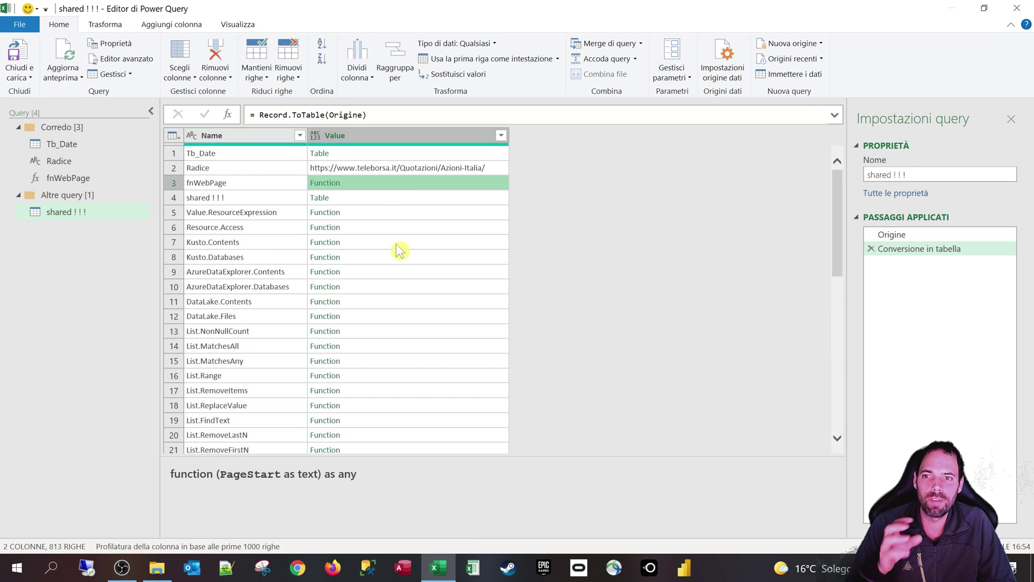
left_click(397, 244)
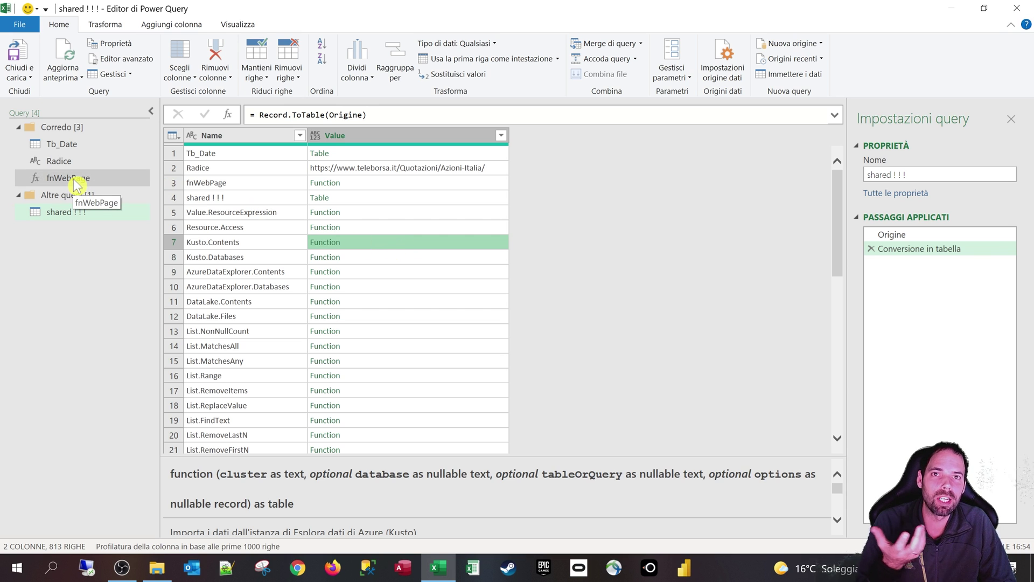
left_click(229, 156)
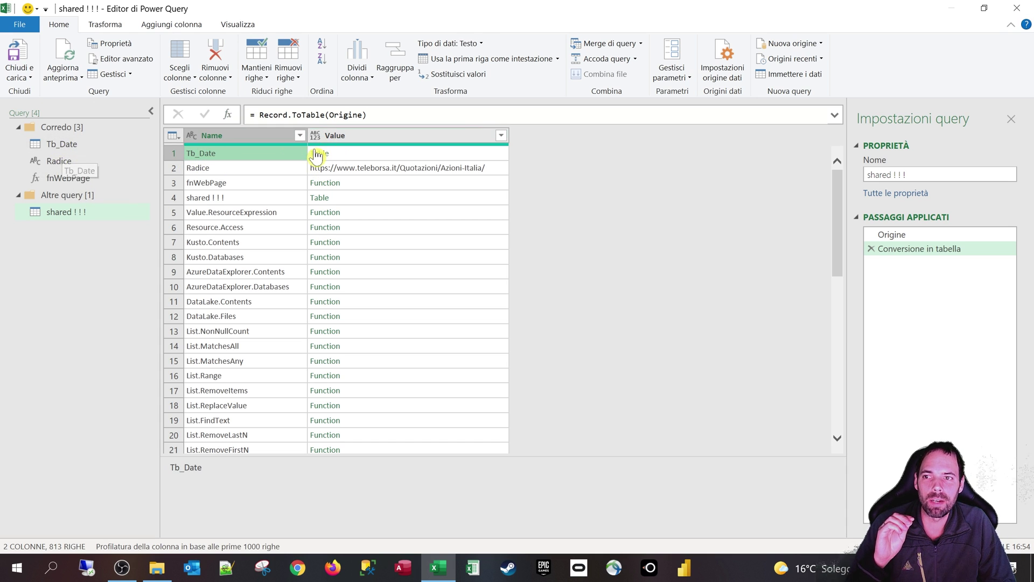
Inspect Radice's stored URL and Value.ResourceExpression, then open the fnWebPage function.
left_click(198, 168)
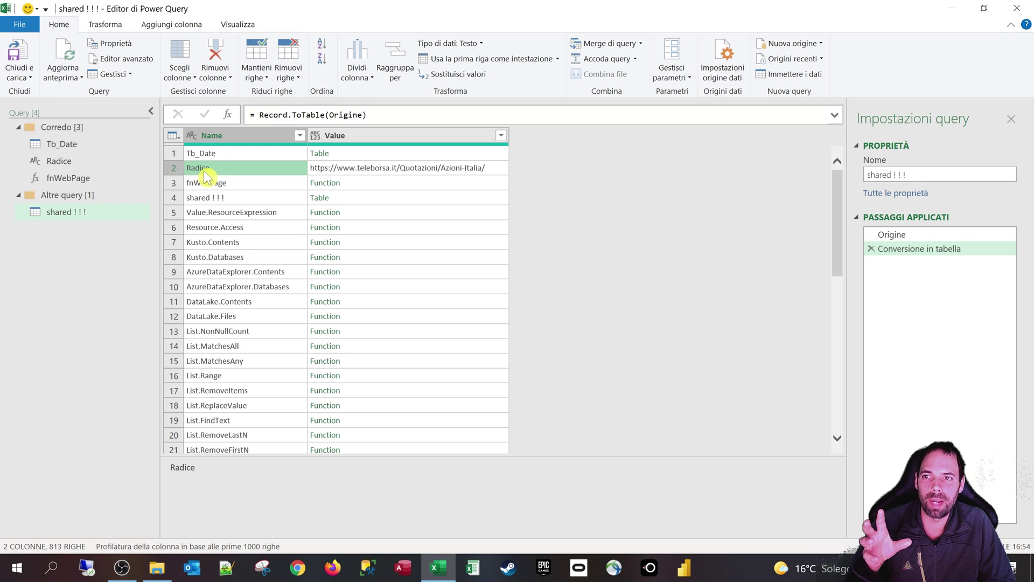
left_click(367, 173)
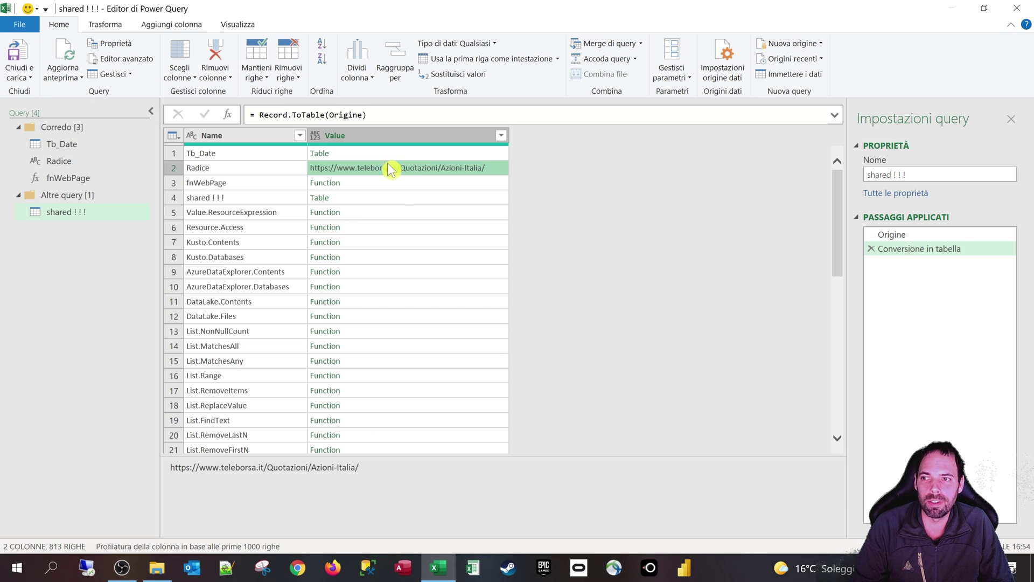
left_click(374, 213)
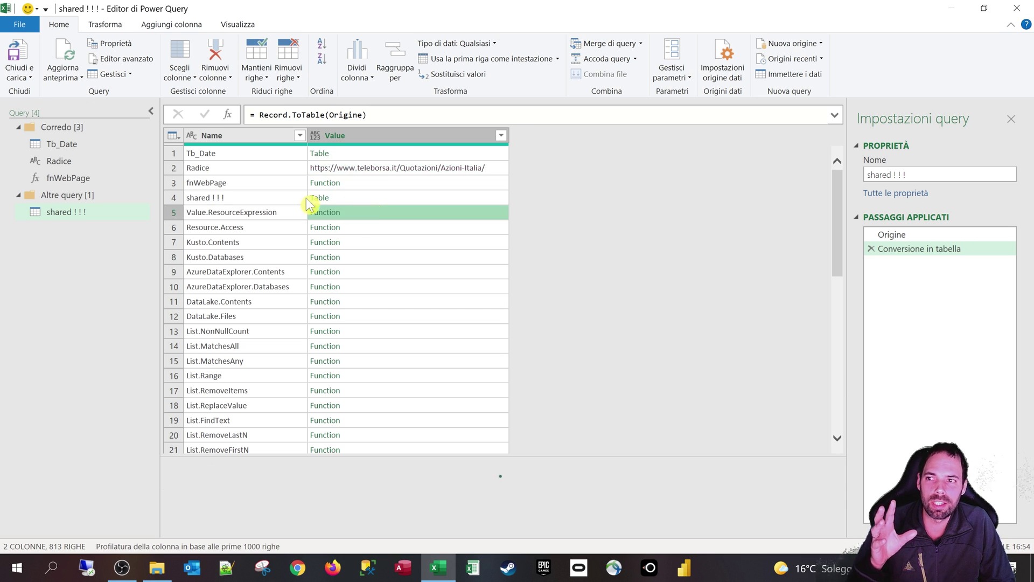
left_click(60, 178)
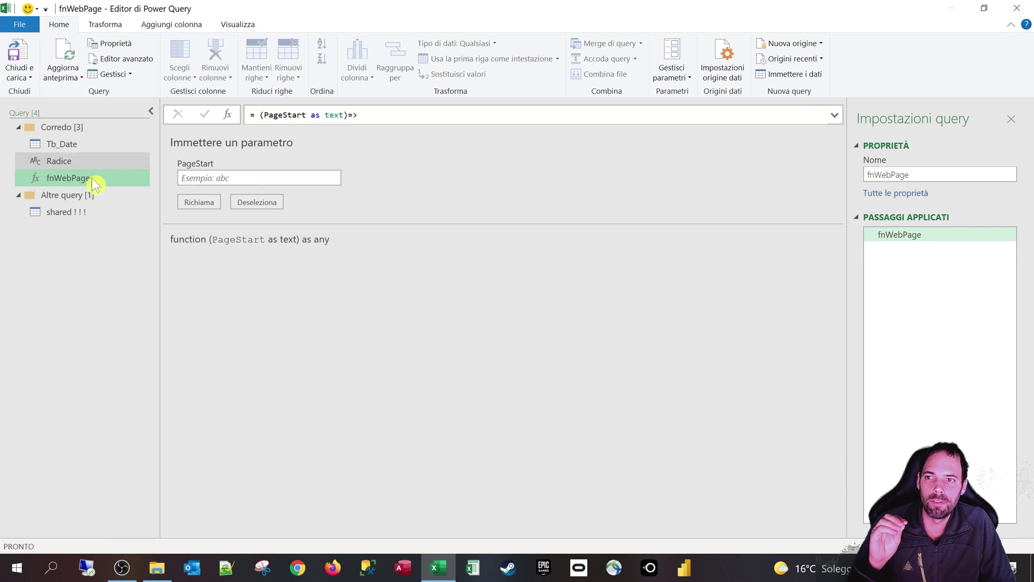
Invoke fnWebPage with PageStart B and preview the returned stock quotes table.
left_click(221, 180)
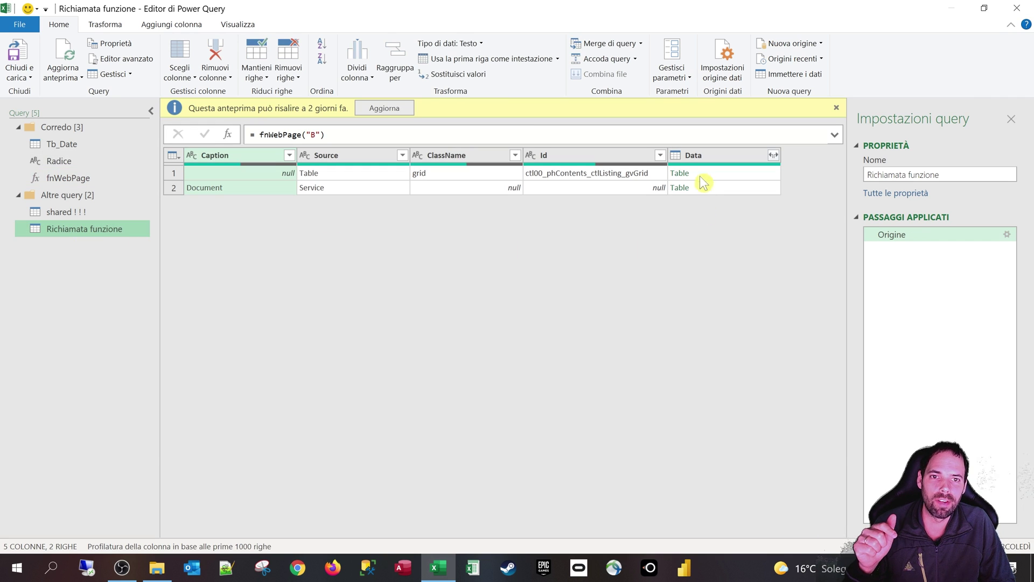
left_click(700, 175)
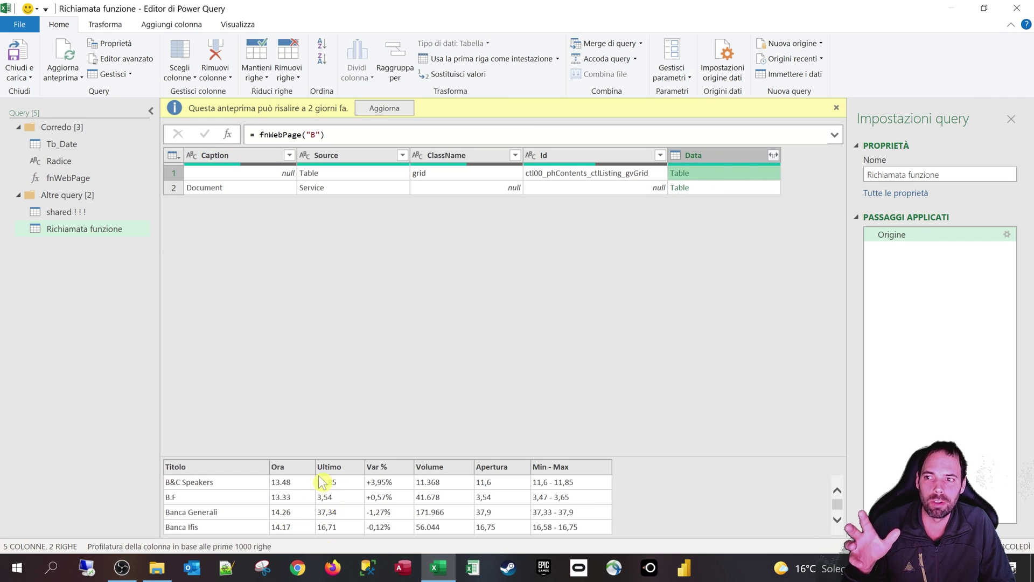
Delete the Richiamata funzione query and confirm.
right_click(96, 229)
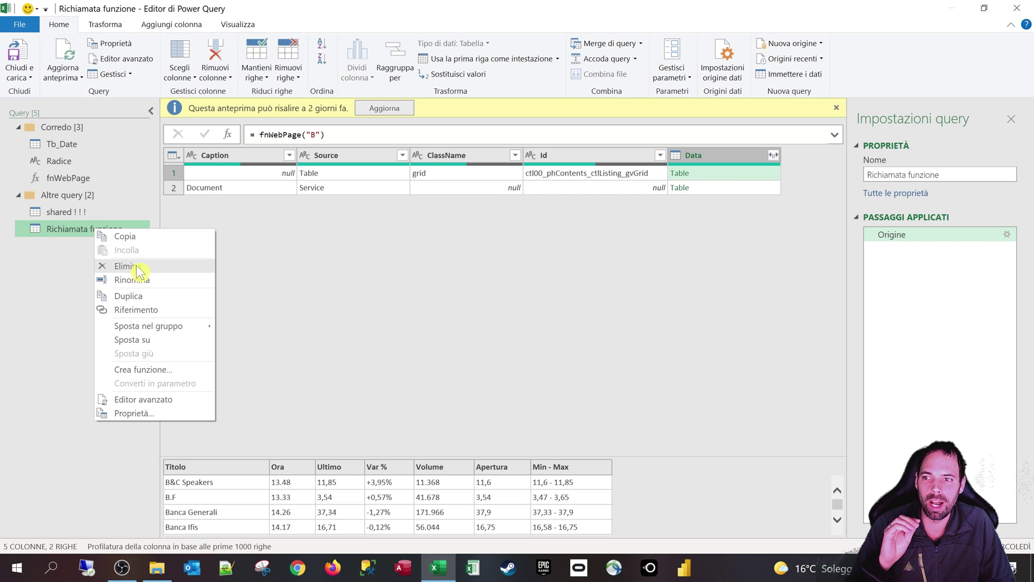
left_click(137, 266)
left_click(598, 317)
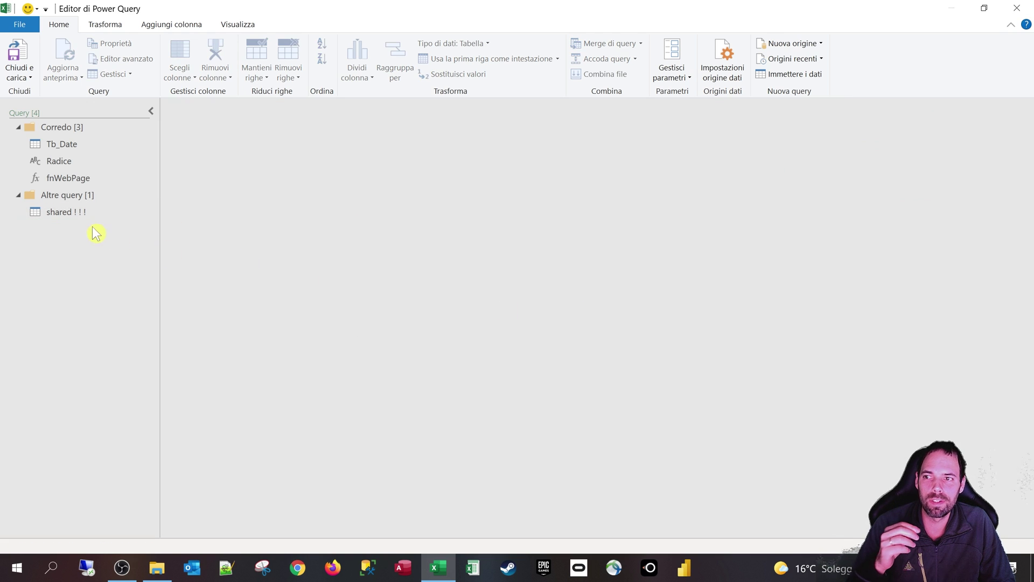
Glance at the shared query, then open the Tb_Date table of five dates.
left_click(84, 215)
scroll(387, 312, "down", 5)
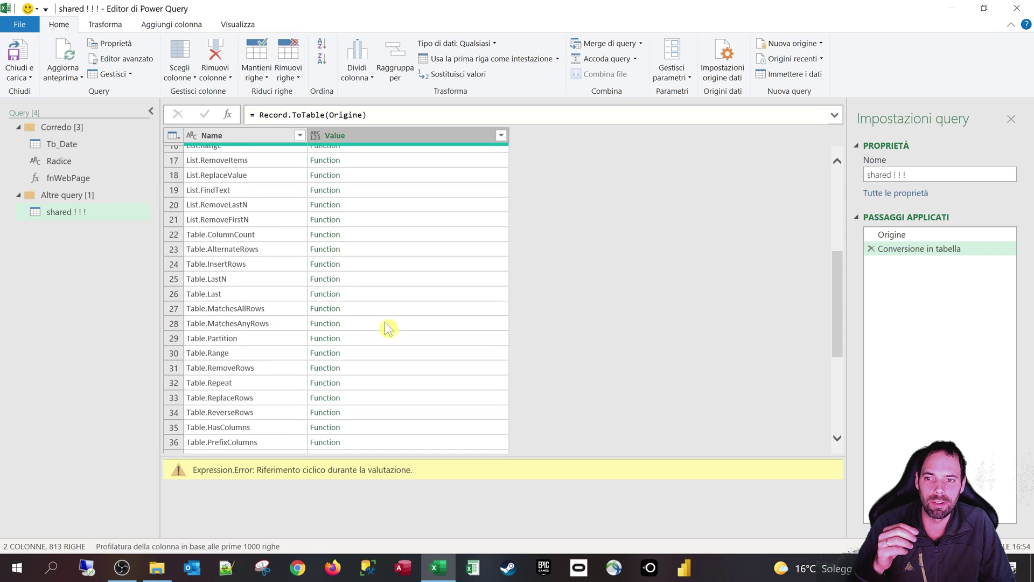
scroll(388, 328, "up", 5)
left_click(68, 151)
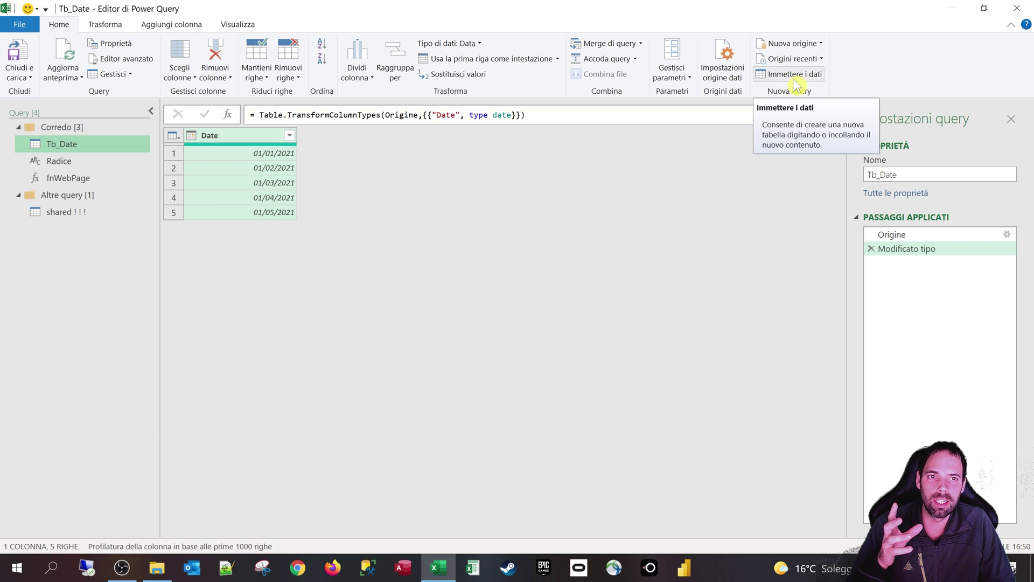
Check the five Tb_Date dates (01/01/2021–01/05/2021) and the Date column, then go back to the shared ! ! ! query.
left_click(241, 153)
left_click(238, 168)
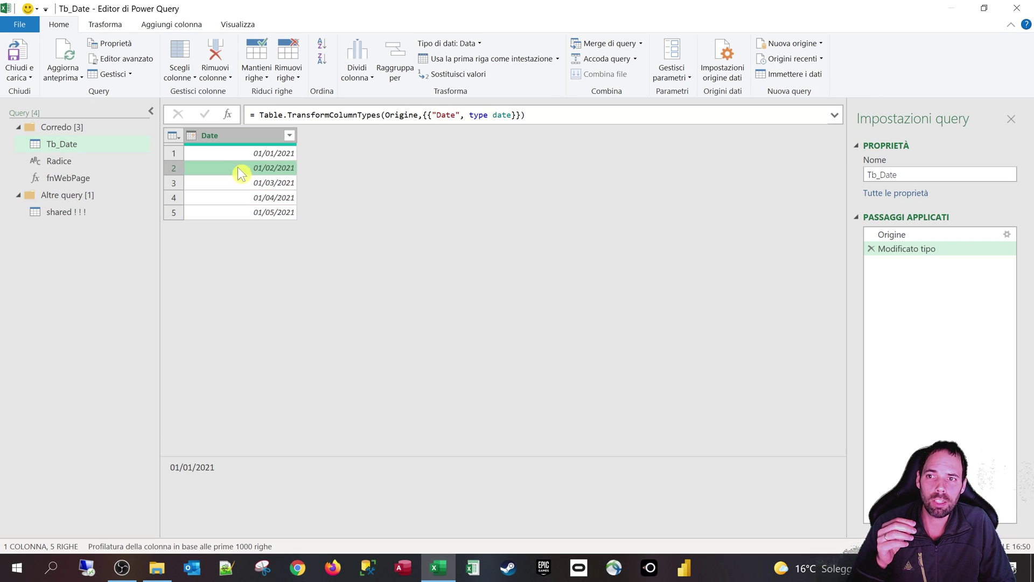
left_click(237, 182)
left_click(236, 198)
left_click(228, 212)
left_click(230, 168)
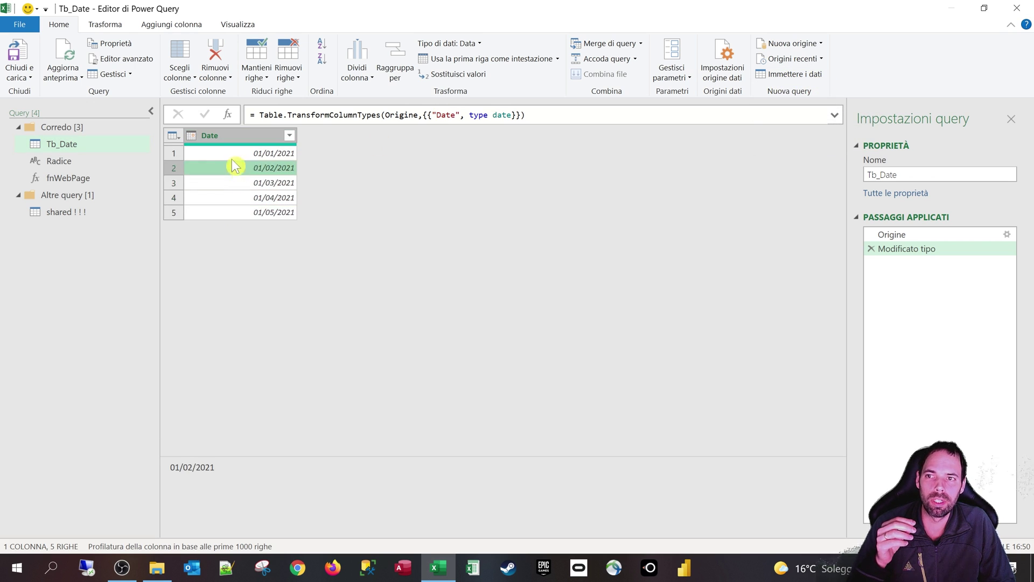
left_click(223, 154)
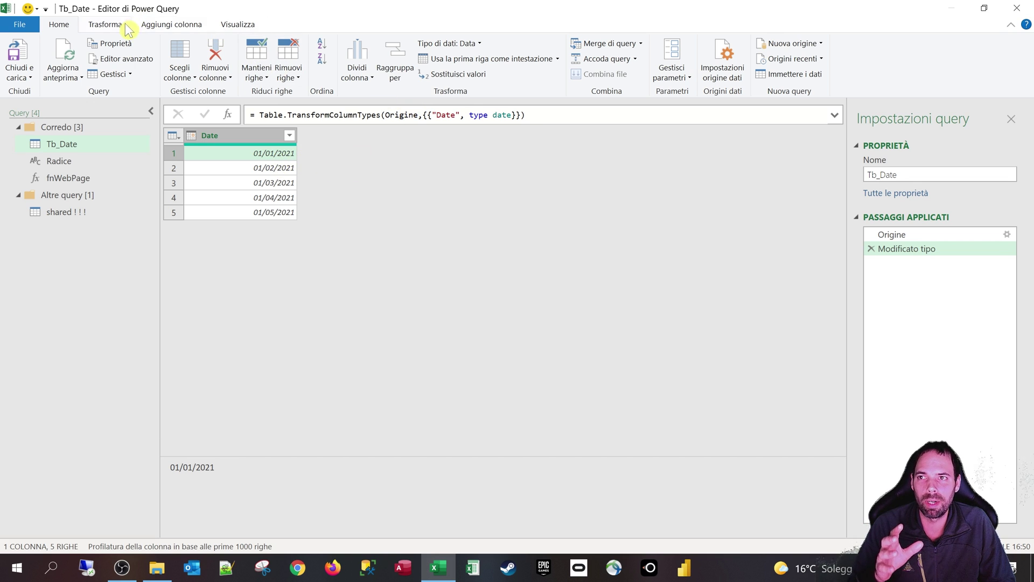
left_click(227, 134)
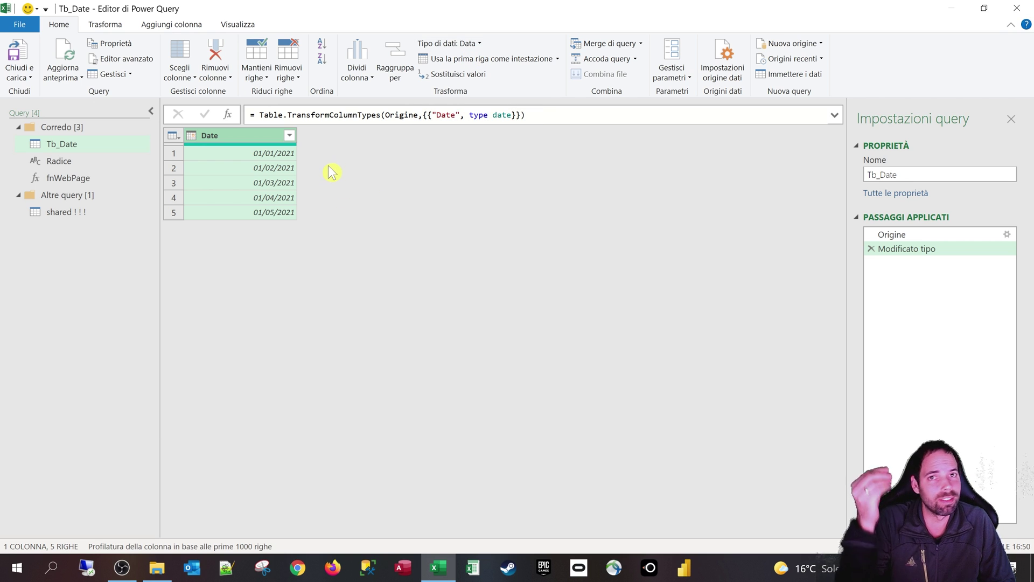
left_click(67, 213)
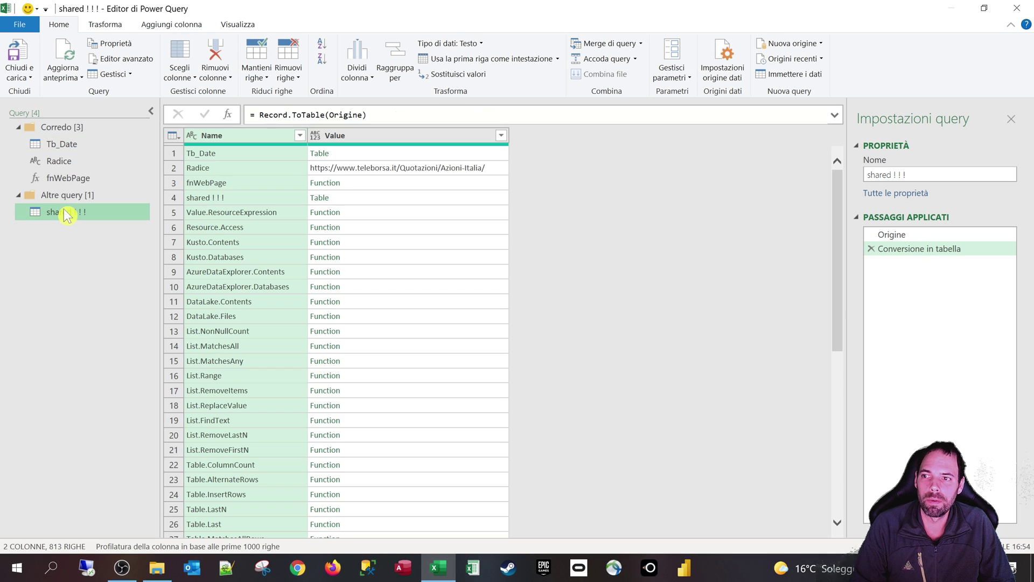
Filter the Name column of shared ! ! ! to entries matching 'date'.
left_click(300, 135)
left_click(181, 258)
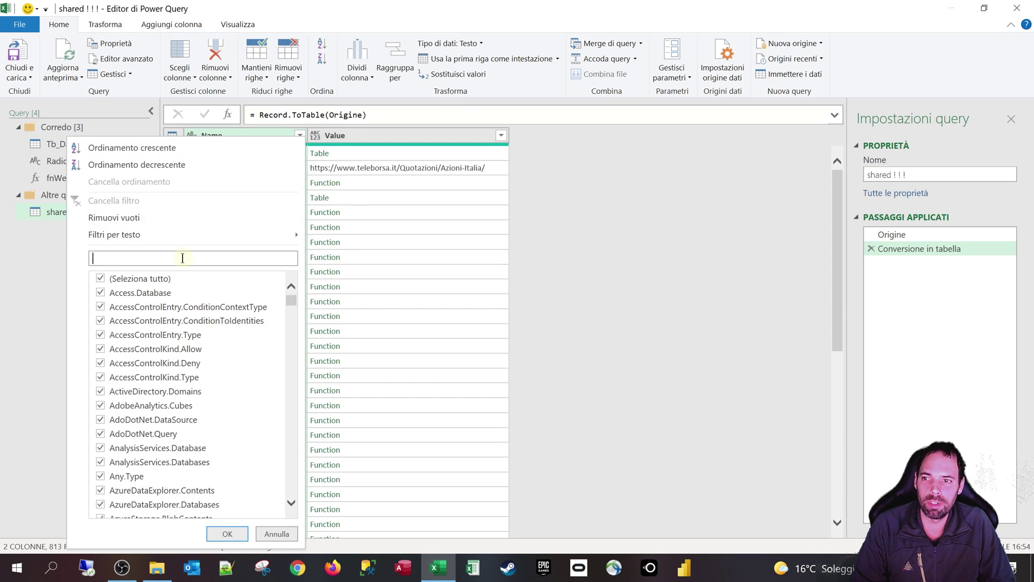
type("date")
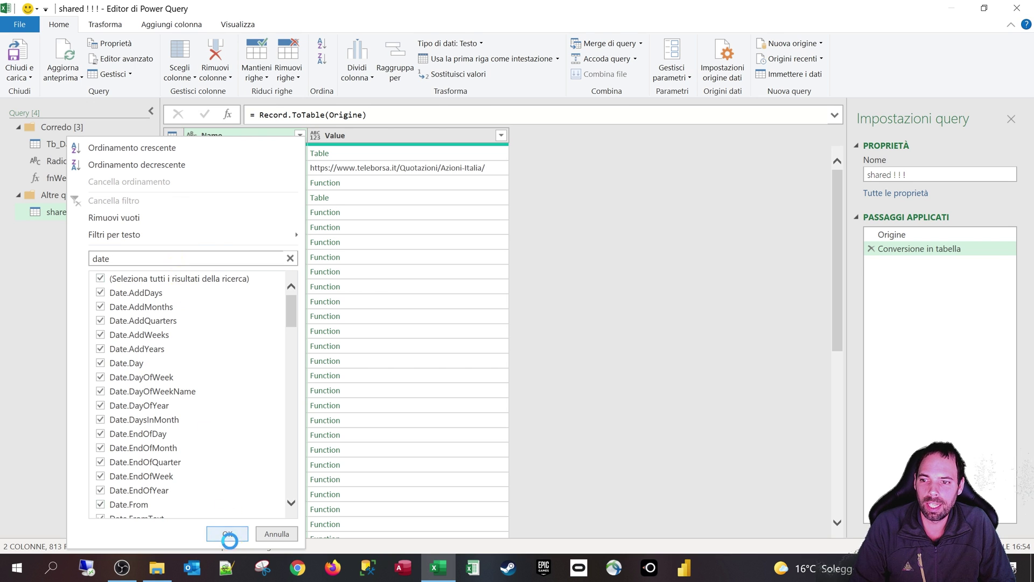
left_click(227, 533)
Find Date.MonthName in the filtered list and show its signature and description.
left_click(253, 248)
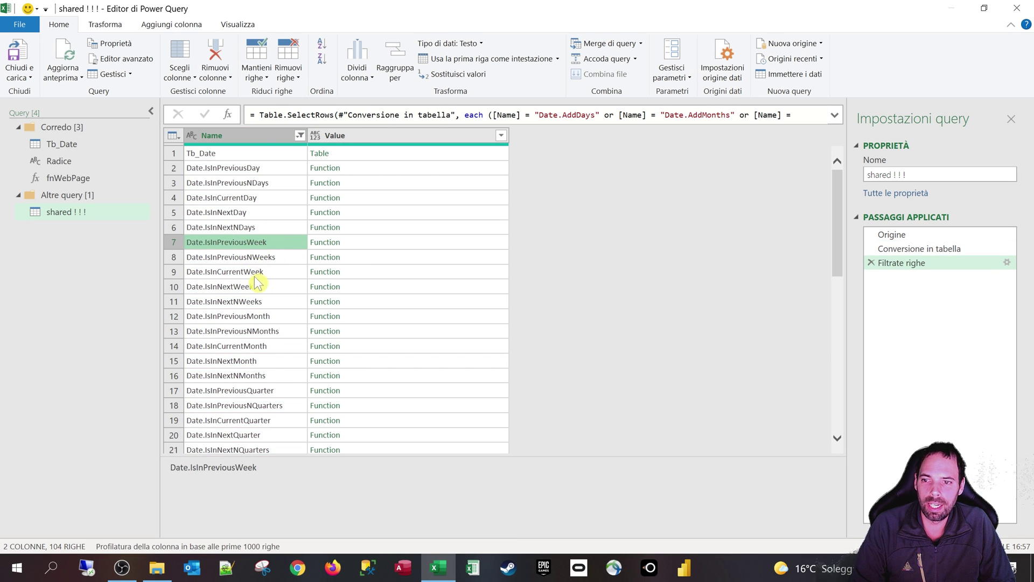
scroll(258, 282, "down", 2)
scroll(256, 291, "down", 2)
left_click(255, 313)
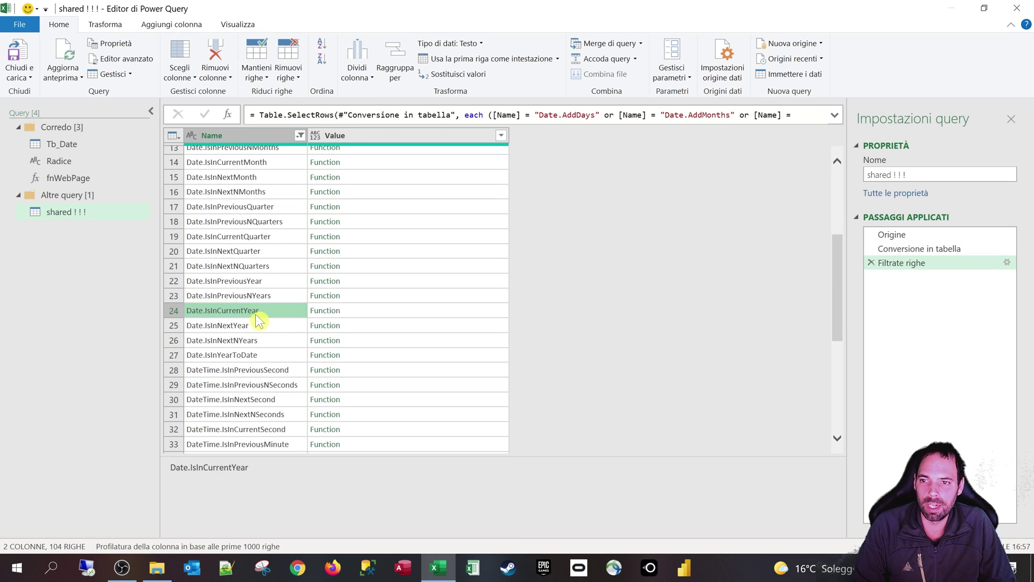
scroll(257, 321, "down", 2)
scroll(258, 326, "down", 2)
scroll(259, 327, "down", 2)
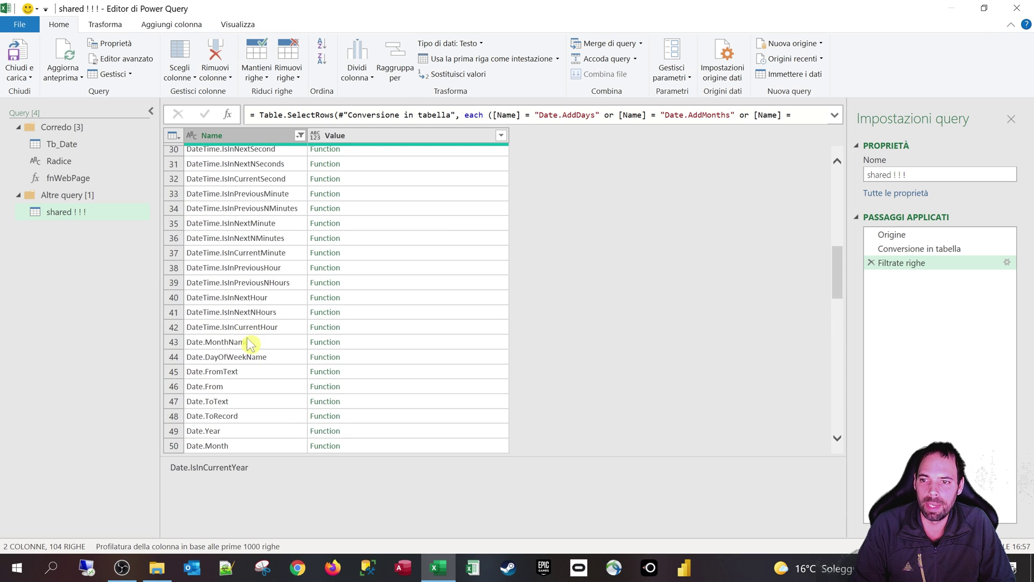
left_click(245, 344)
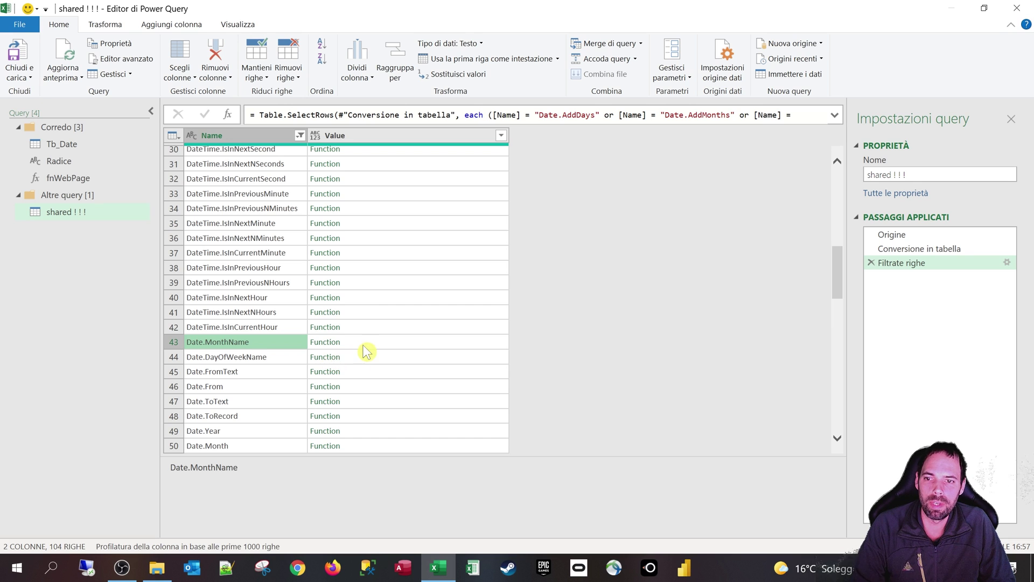
left_click(315, 343)
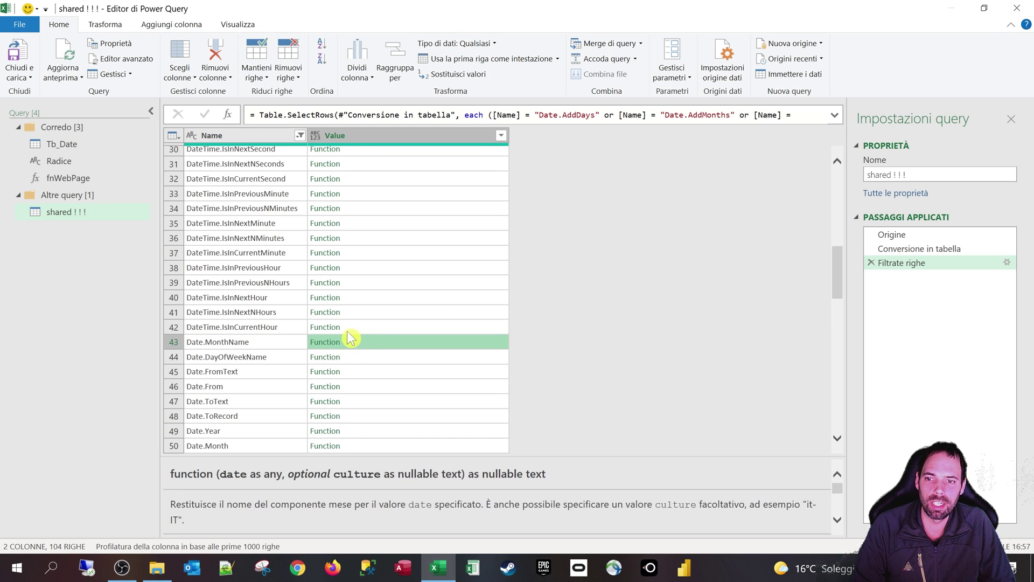
Enlarge the function documentation pane and read the Date.MonthName usage example.
key("Up")
key("Up")
key("Up")
key("Up")
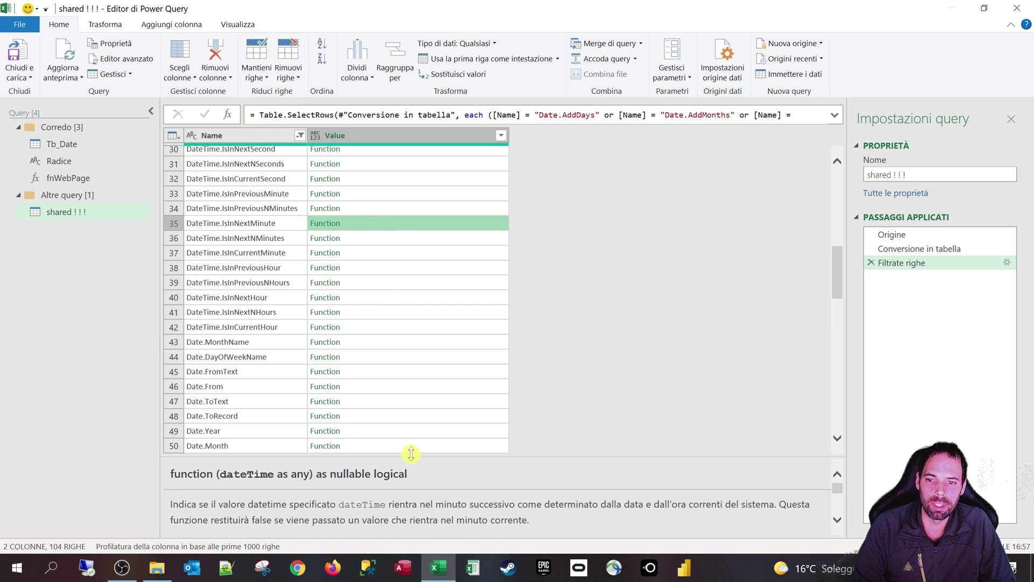
left_click_drag(411, 454, 404, 272)
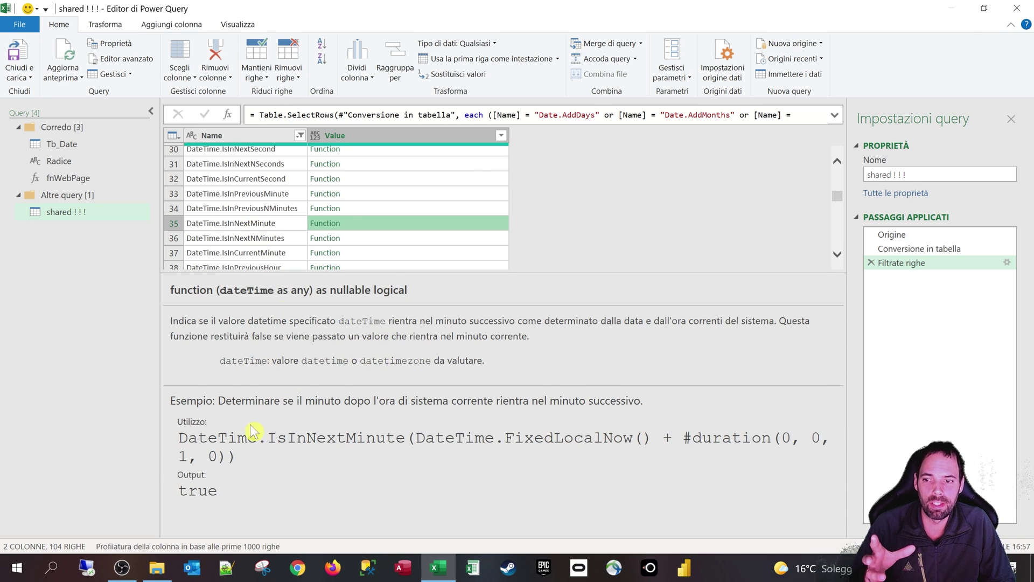
left_click(217, 440)
triple_click(218, 440)
left_click(408, 503)
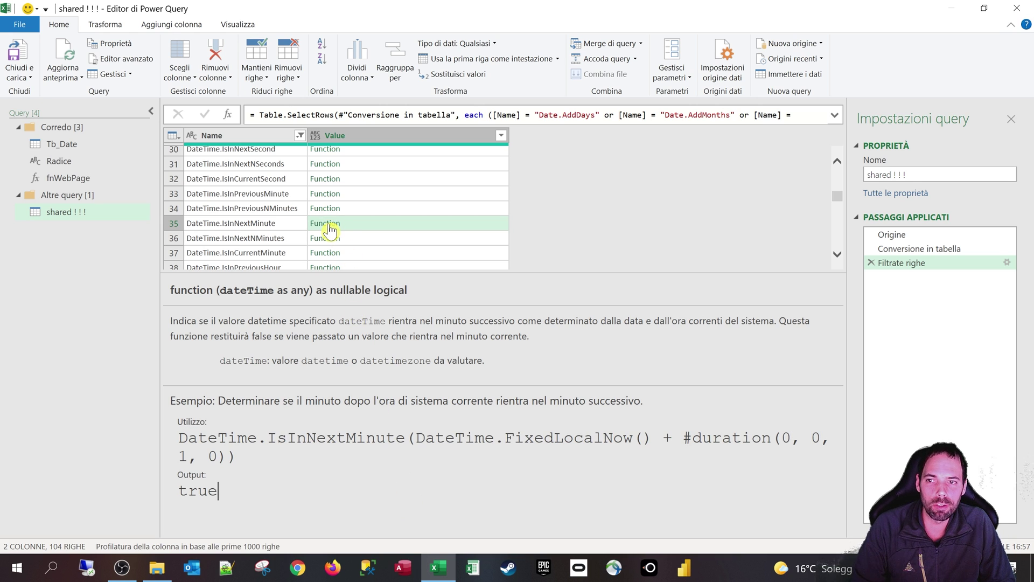
Scroll the filtered Date list back to the Date.MonthName function and select it.
scroll(356, 214, "down", 1)
scroll(361, 215, "down", 1)
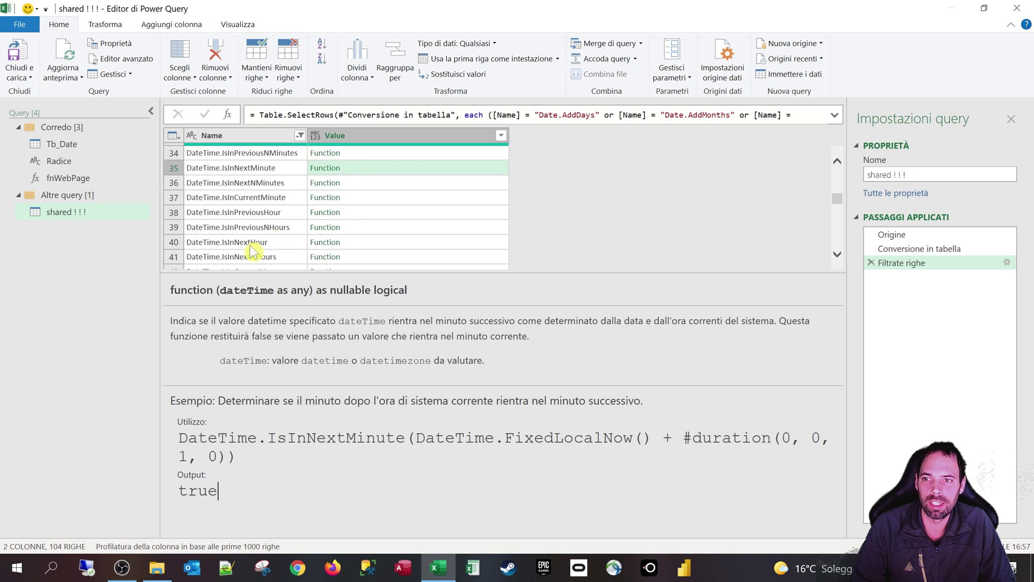
scroll(251, 247, "down", 1)
left_click(251, 246)
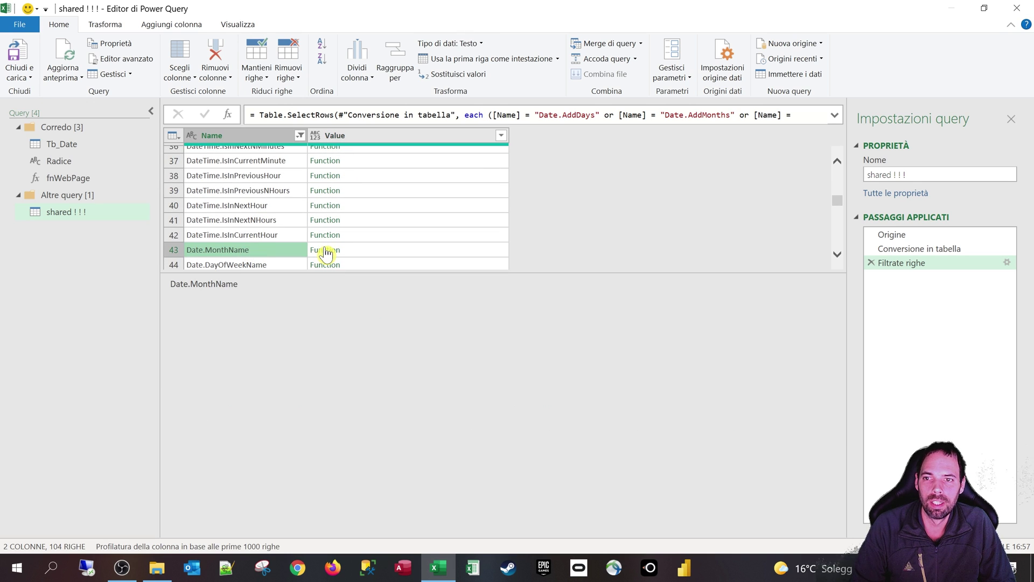
Invoke Date.MonthName and start entering 01/01/2021 as its date parameter.
left_click(324, 249)
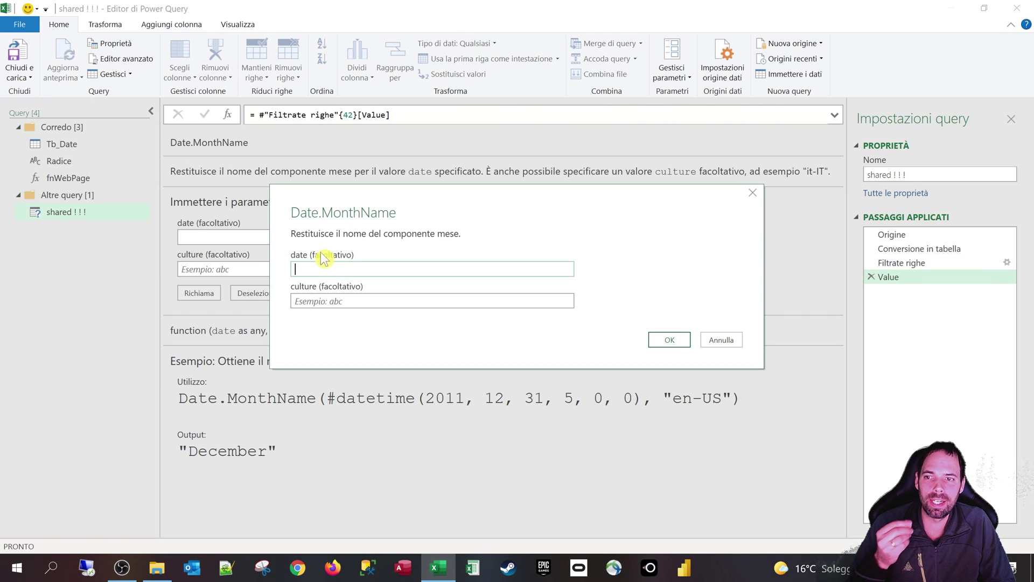
left_click_drag(409, 213, 473, 220)
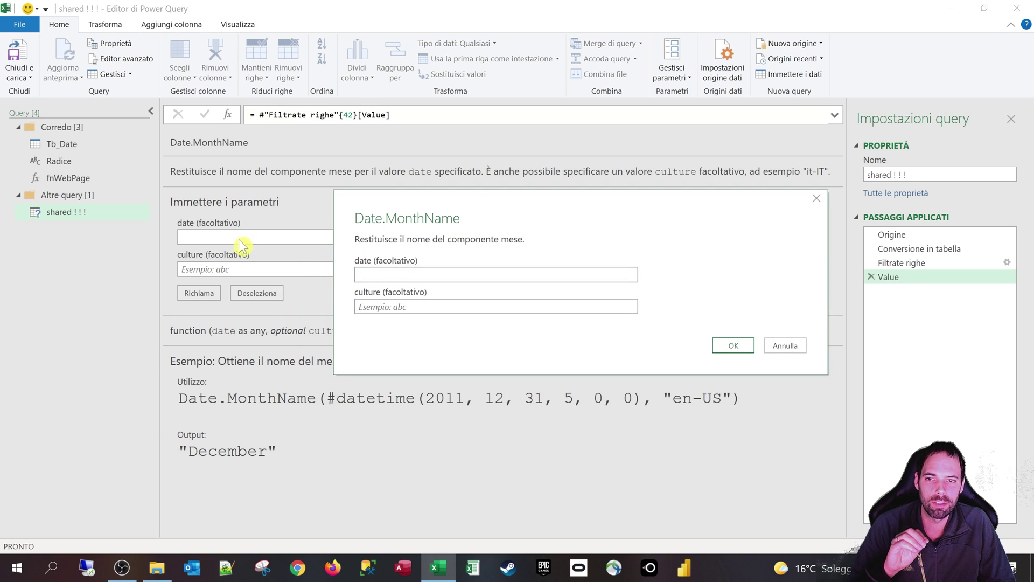
left_click(365, 273)
type("01/0")
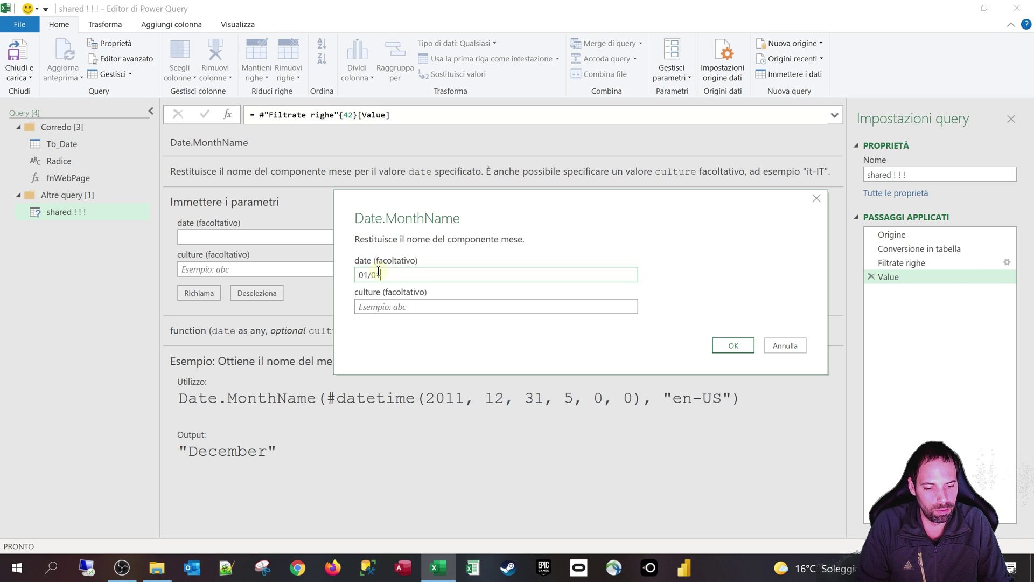
type("/20")
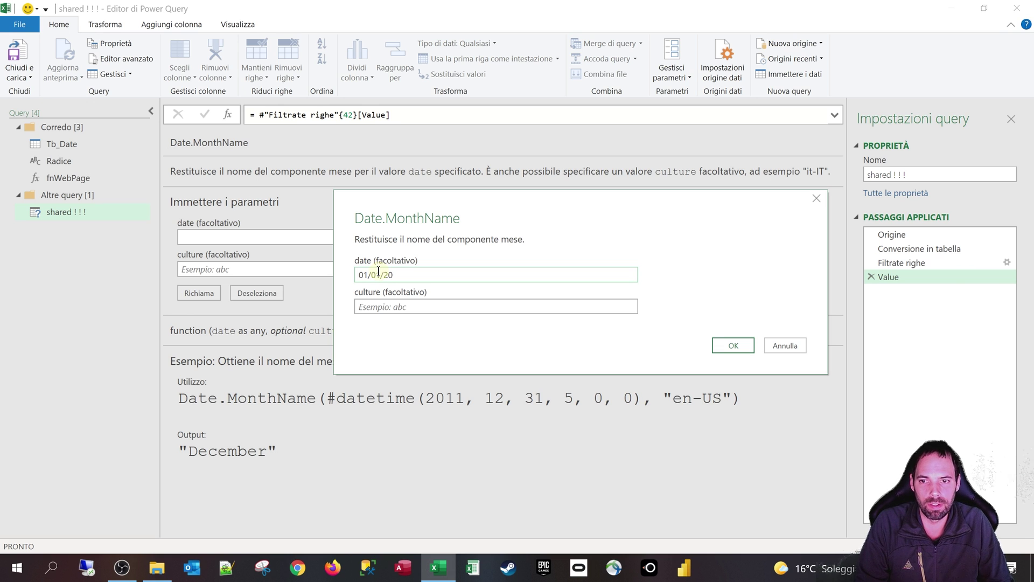
type("21")
Run Date.MonthName on 01/01/2021 and check that it returns gennaio.
left_click(724, 346)
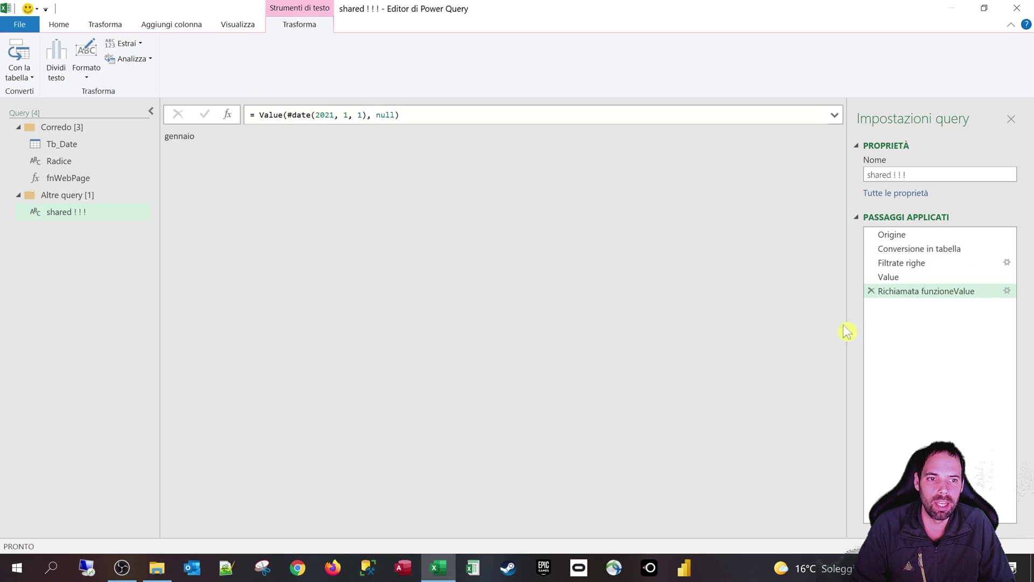
left_click(32, 216)
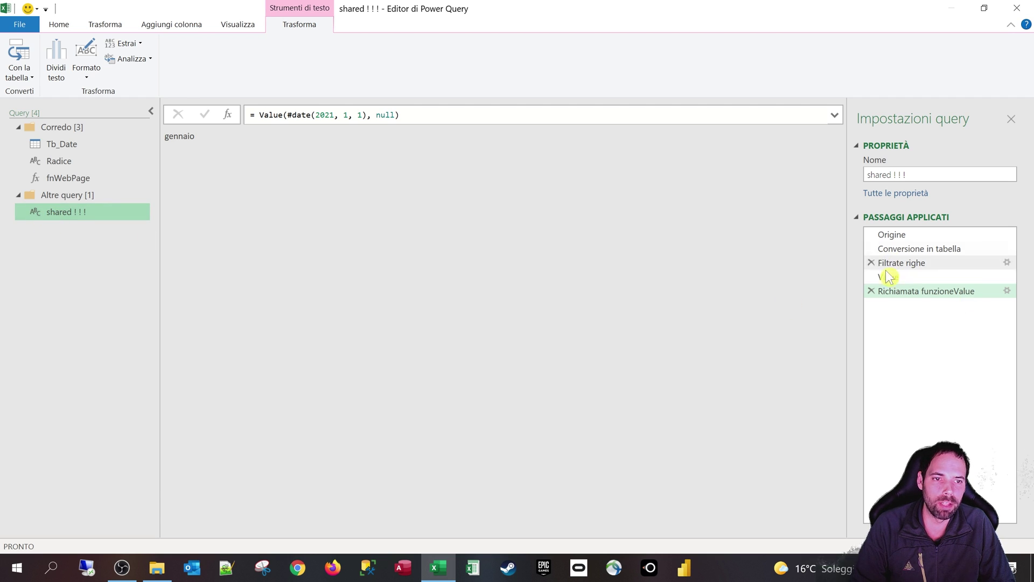
left_click_drag(205, 139, 167, 139)
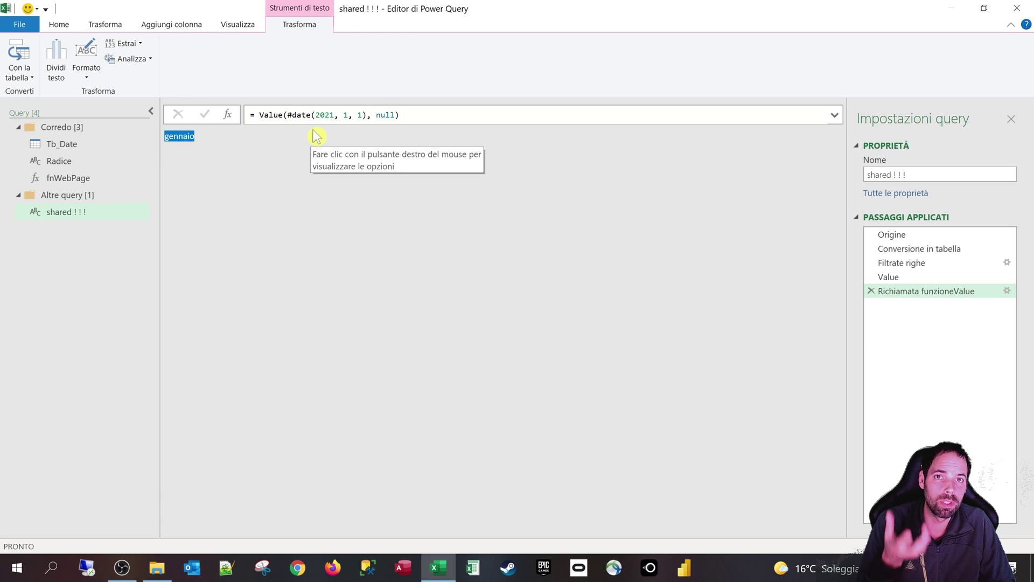
Delete the test invocation step from shared ! ! ! and open the Tb_Date query.
left_click(871, 291)
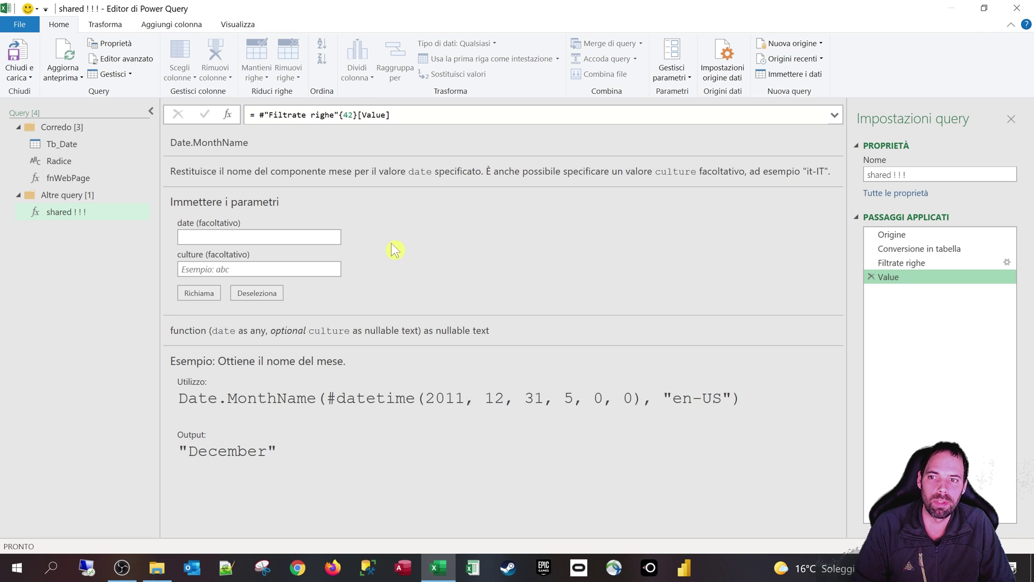
left_click(54, 215)
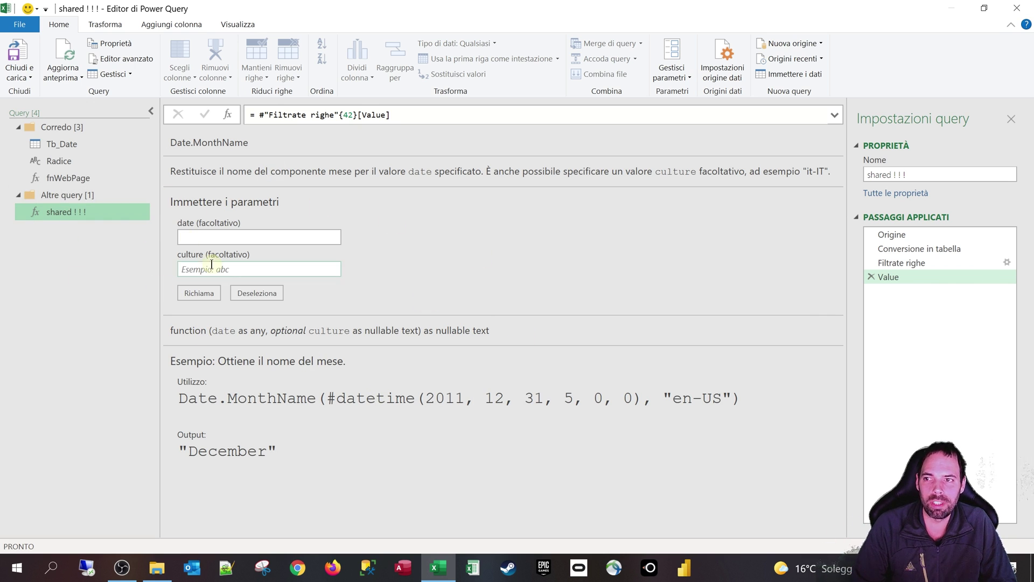
left_click(86, 144)
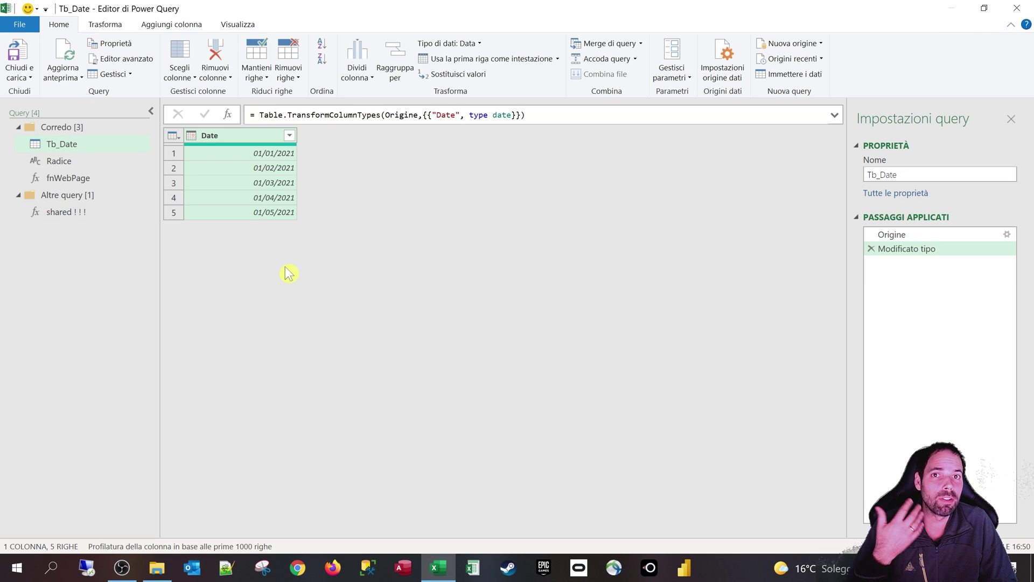
Invoke the custom function shared ! ! ! on Tb_Date, mapping its date parameter to the Date column.
left_click(169, 27)
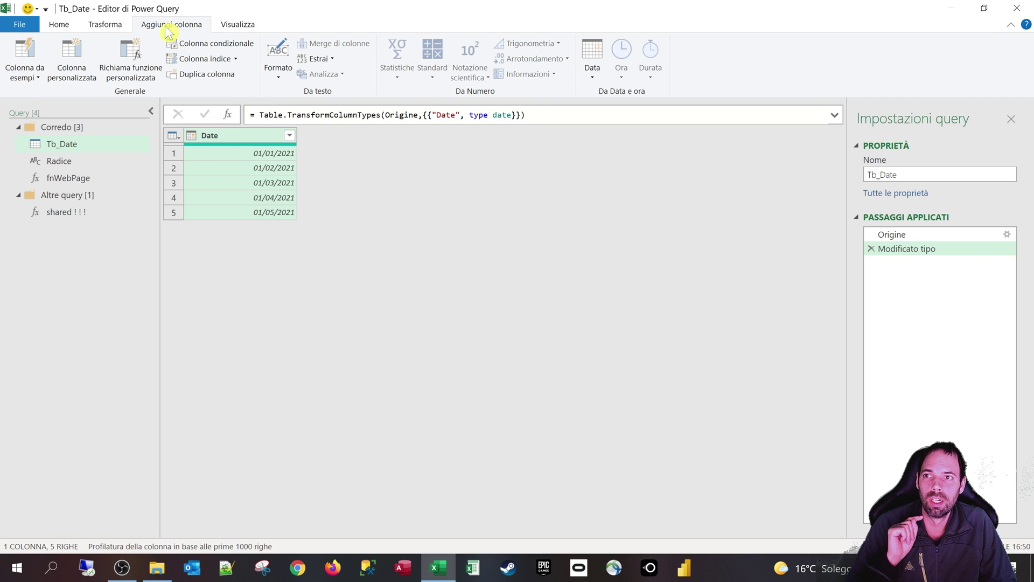
left_click(141, 72)
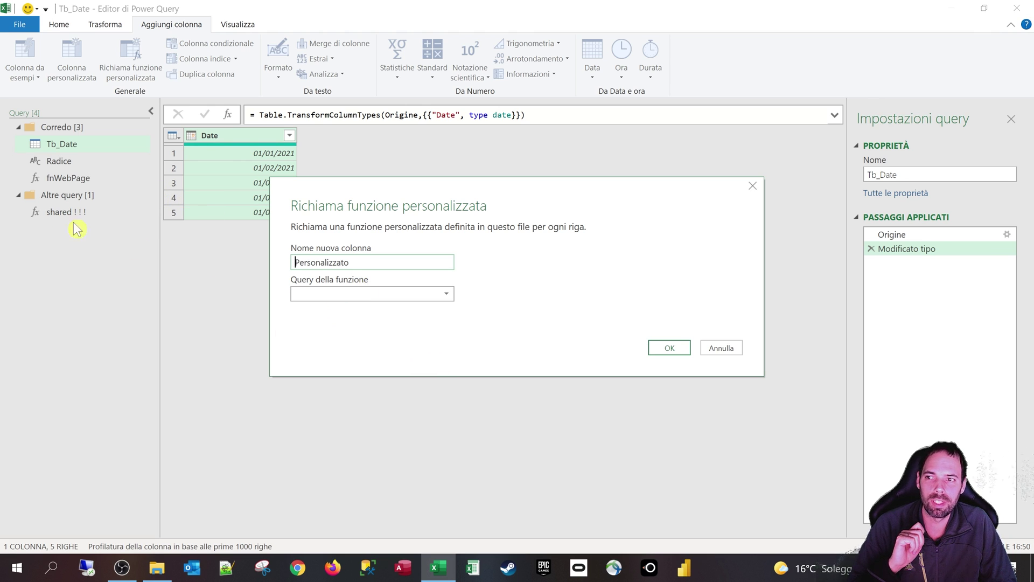
left_click(337, 295)
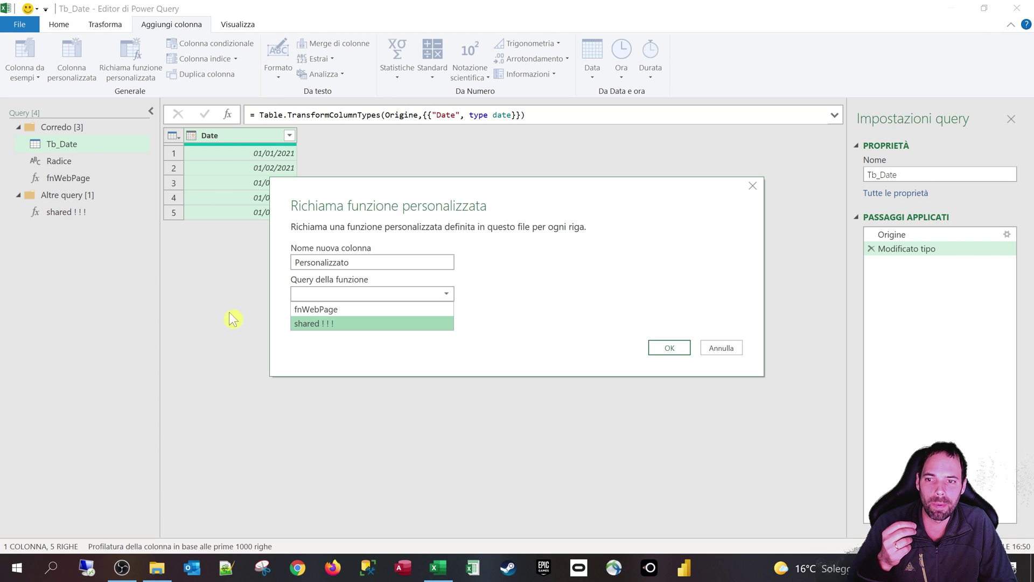
left_click(312, 324)
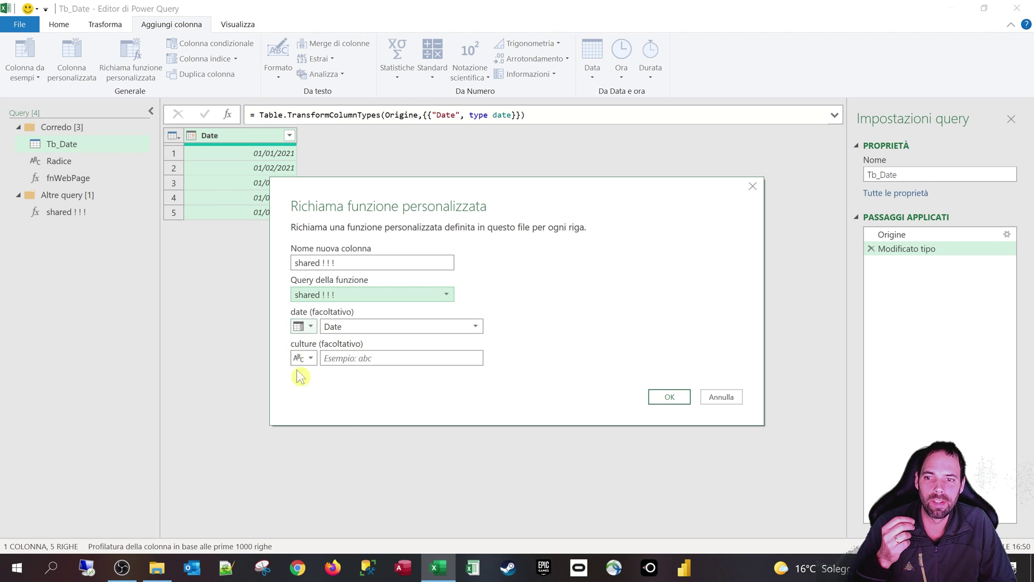
left_click(355, 326)
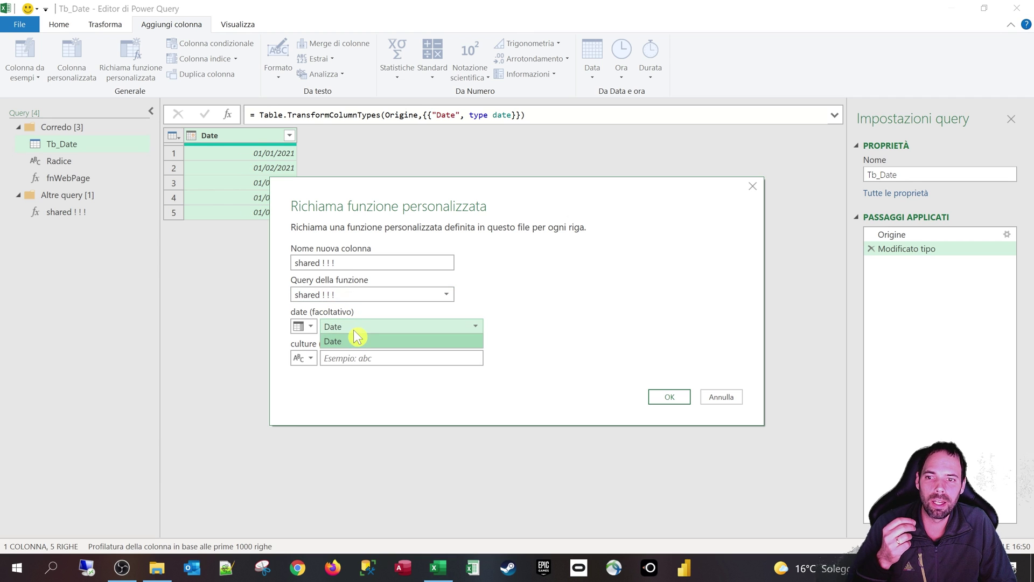
left_click(209, 147)
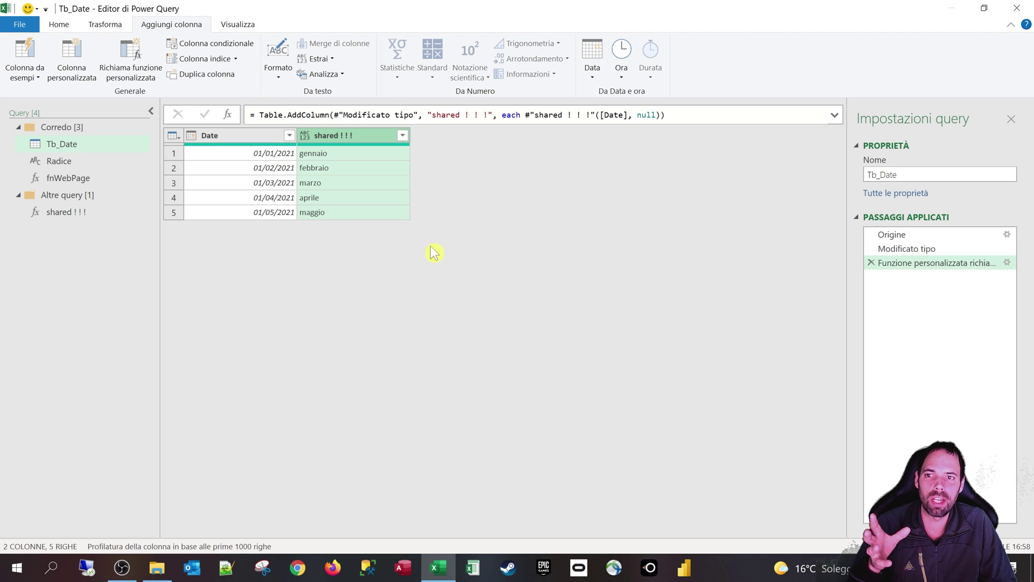
Compare the new month names (gennaio–maggio) with their dates, then return to the shared ! ! ! query.
left_click(345, 154)
left_click(341, 169)
left_click(343, 188)
left_click(342, 201)
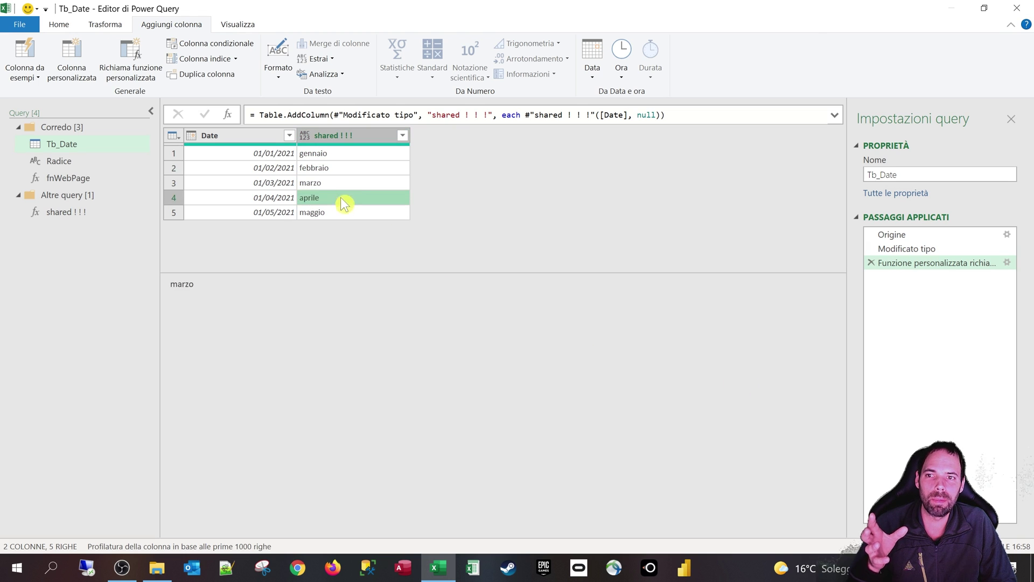
left_click(339, 212)
left_click(336, 170)
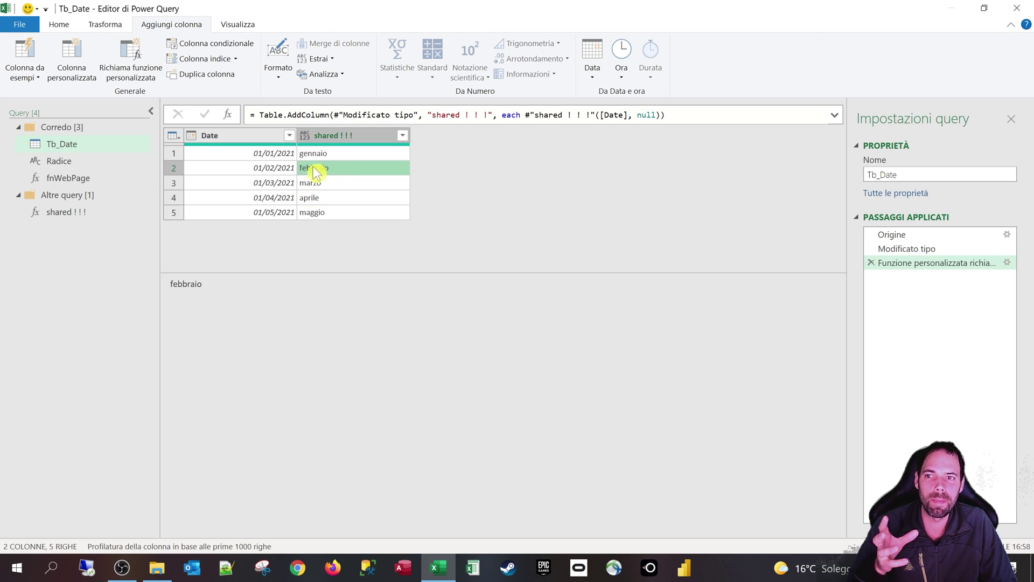
left_click(262, 172)
left_click(263, 185)
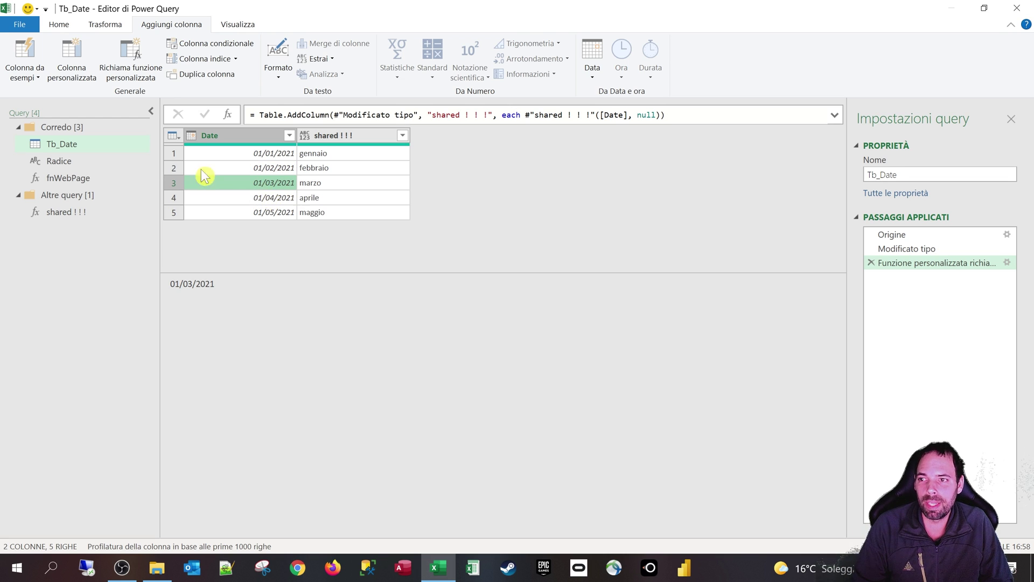
left_click(64, 212)
Show shared ! ! ! at its Conversione in tabella step as a Name/Value table.
left_click(884, 242)
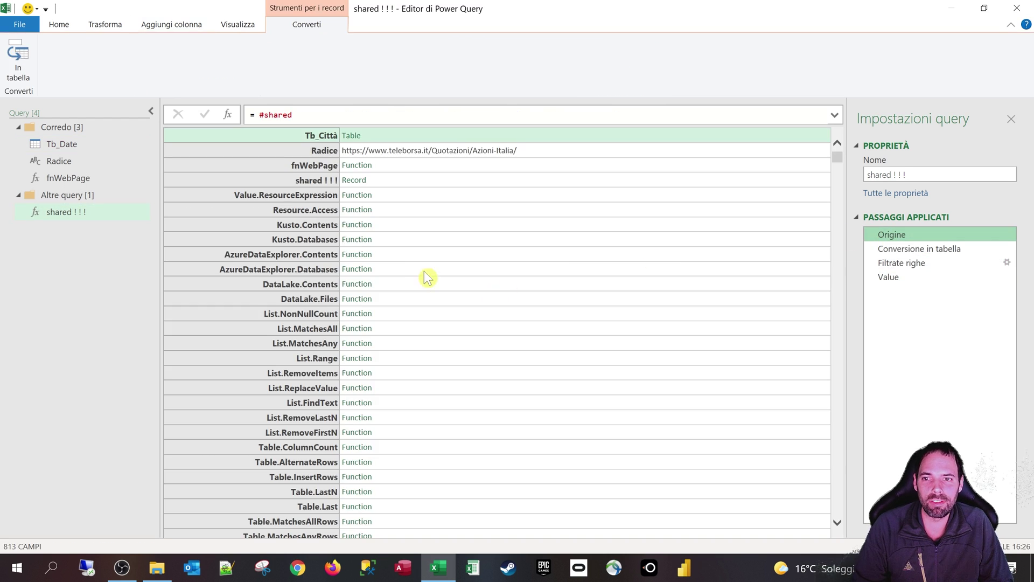
left_click(425, 262)
left_click(887, 249)
Preview the help for AzureDataExplorer.Contents and AzureDataExplorer.Databases.
left_click(375, 266)
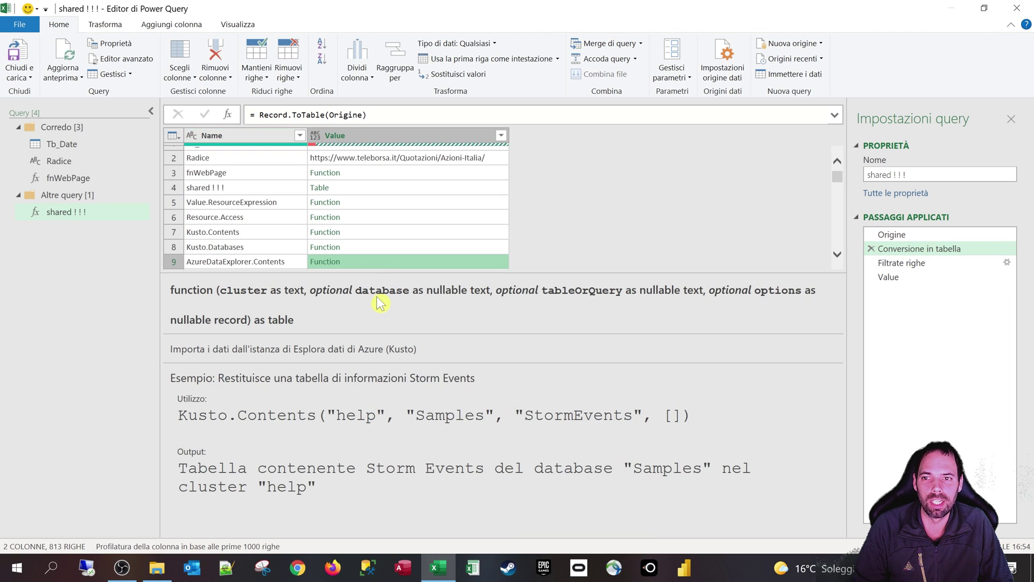
scroll(345, 248, "down", 1)
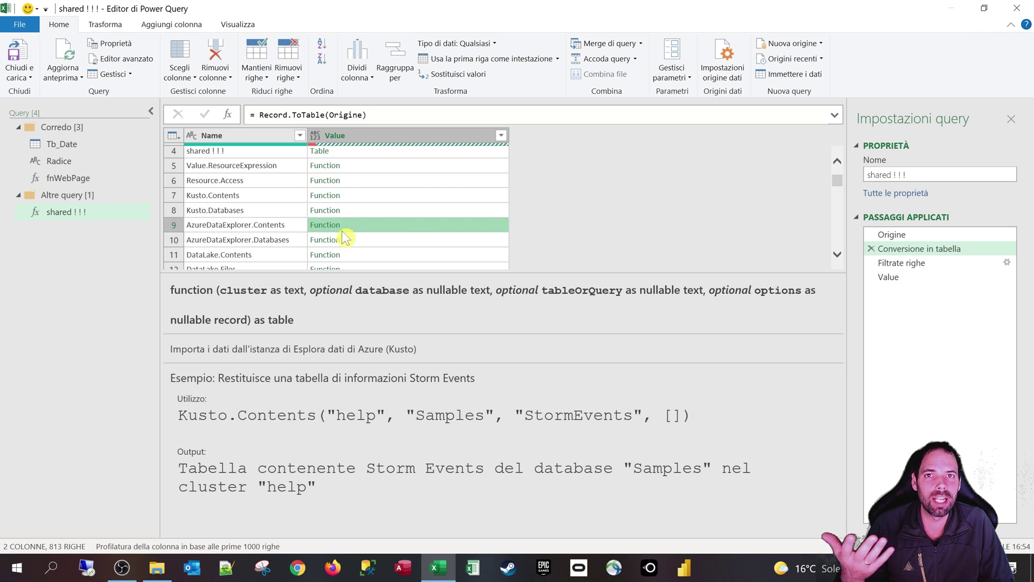
left_click(395, 240)
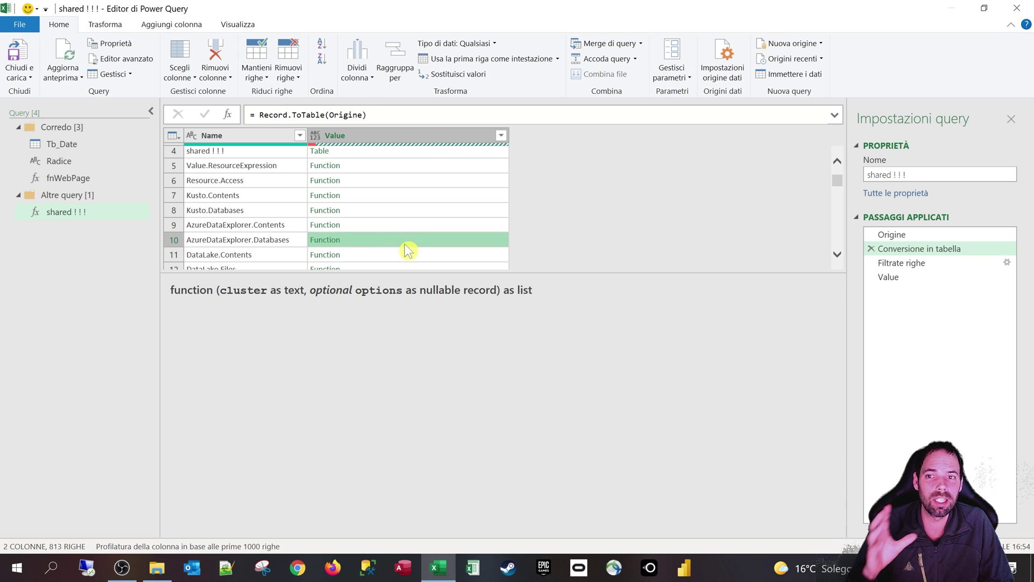
scroll(412, 247, "down", 2)
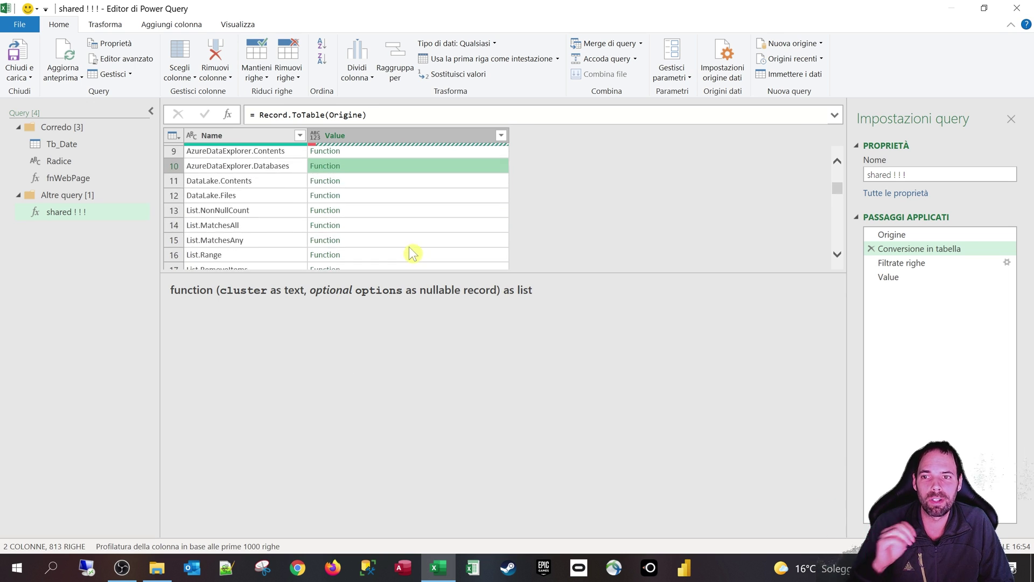